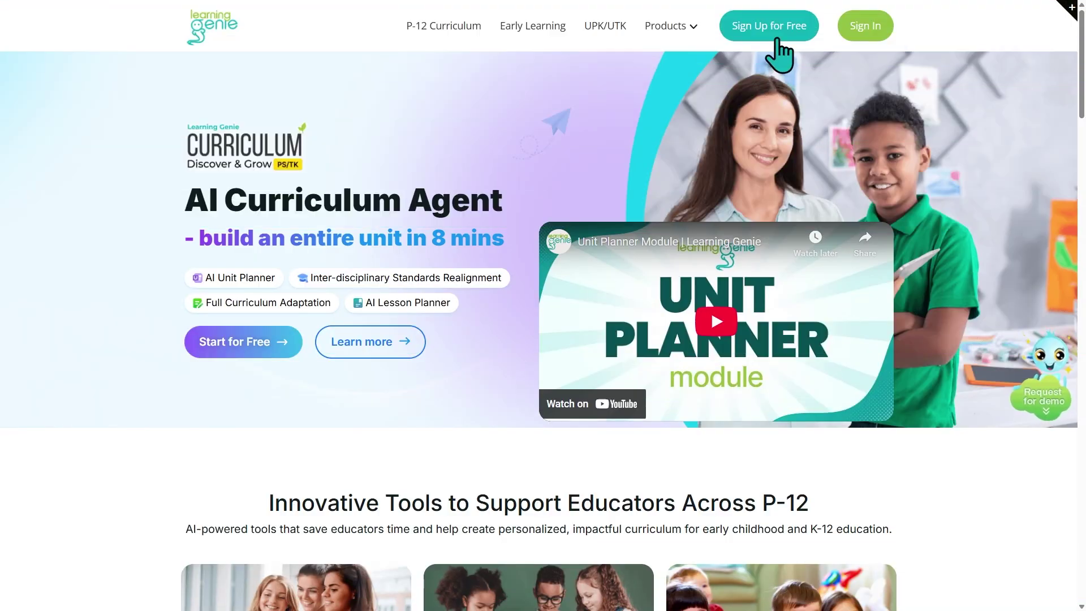
- Sign in to the Early Learning portal with the saved email and password login
click(778, 39)
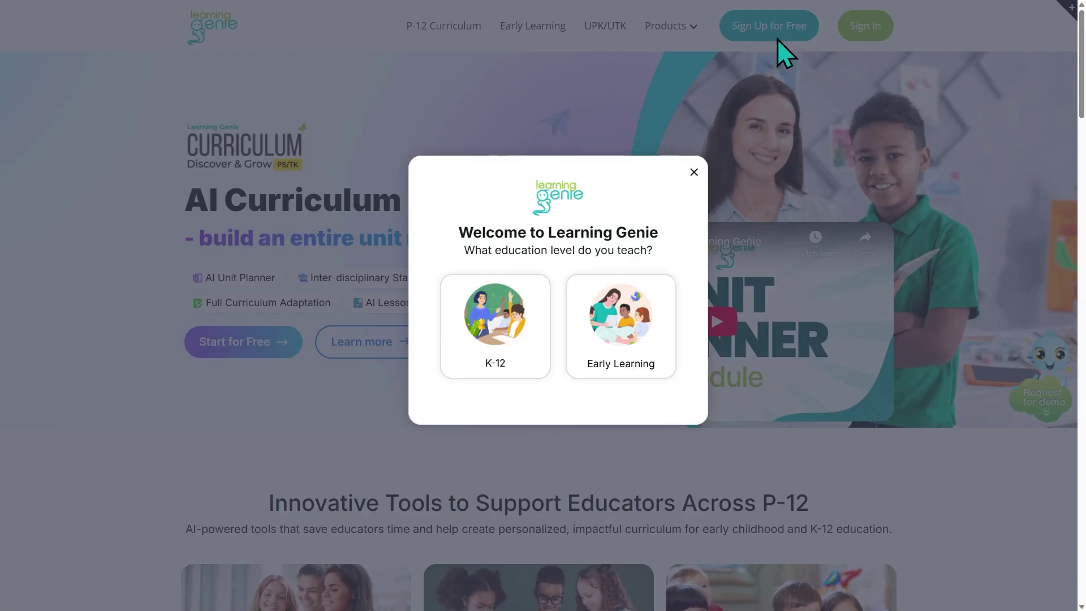
click(624, 304)
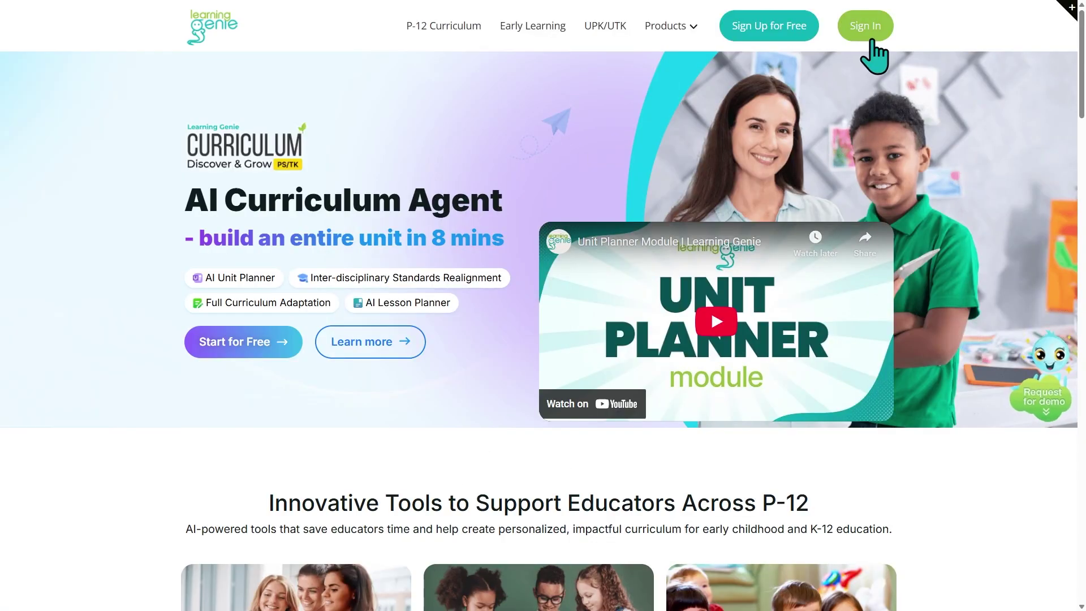
click(872, 39)
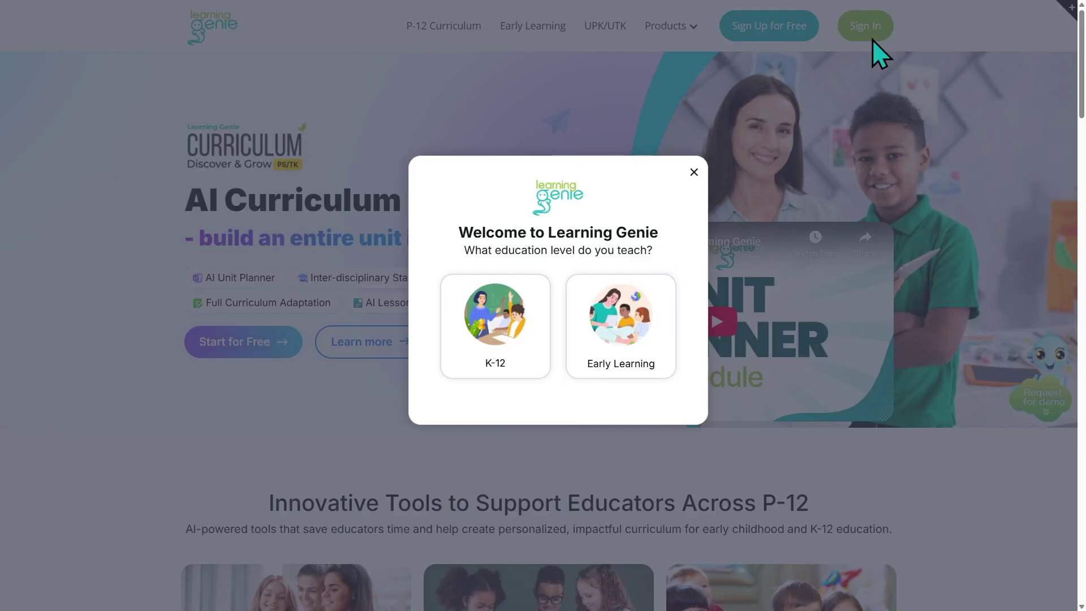
click(621, 325)
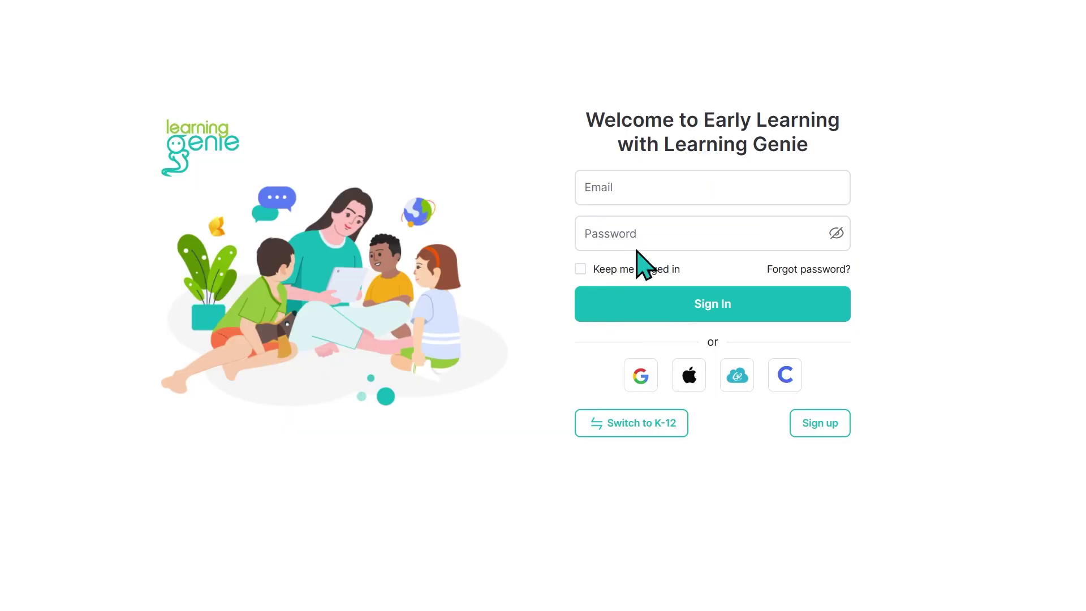
click(649, 194)
click(670, 227)
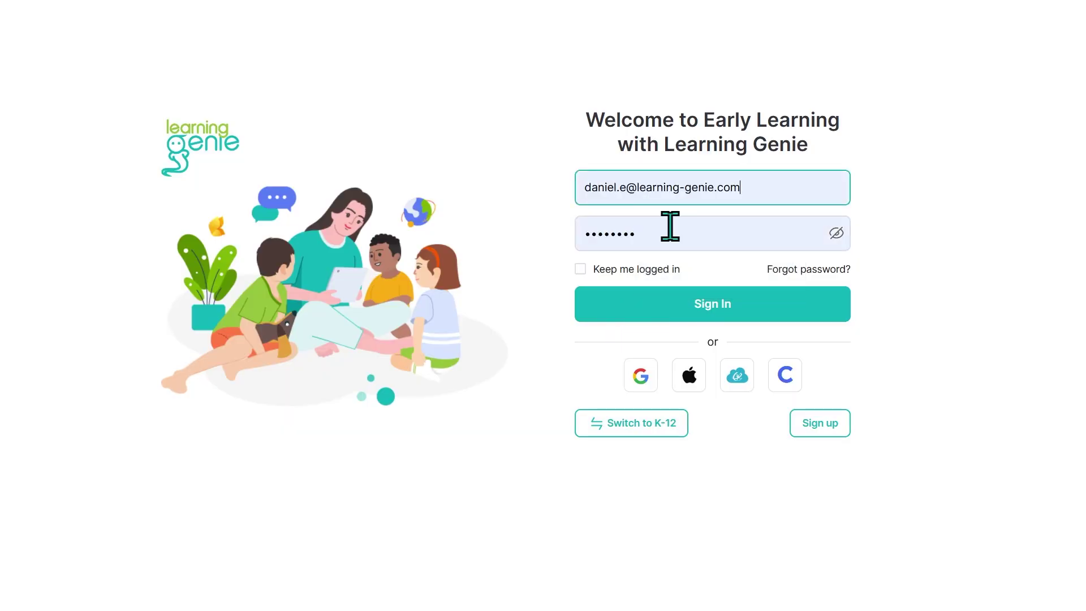
click(755, 326)
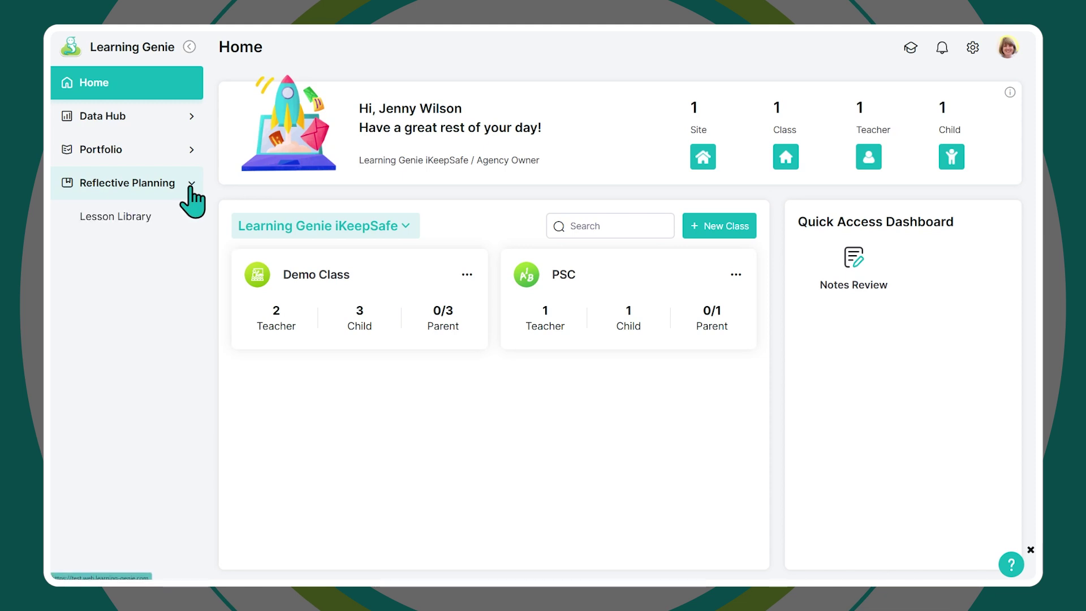
- From the Lesson Library, start a new Create/Adapt Lesson plan
click(190, 218)
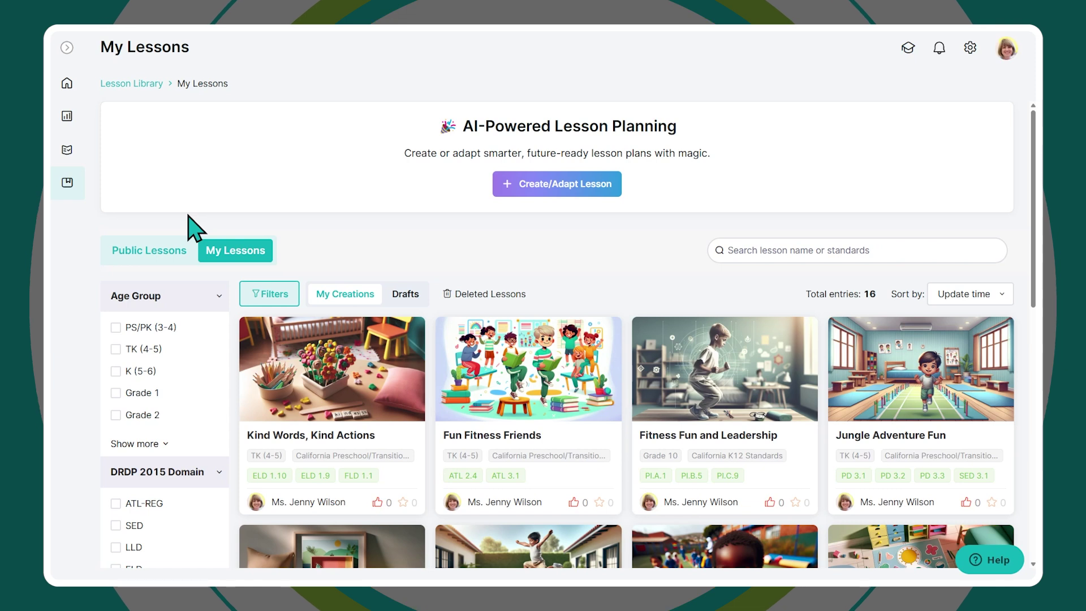
click(561, 194)
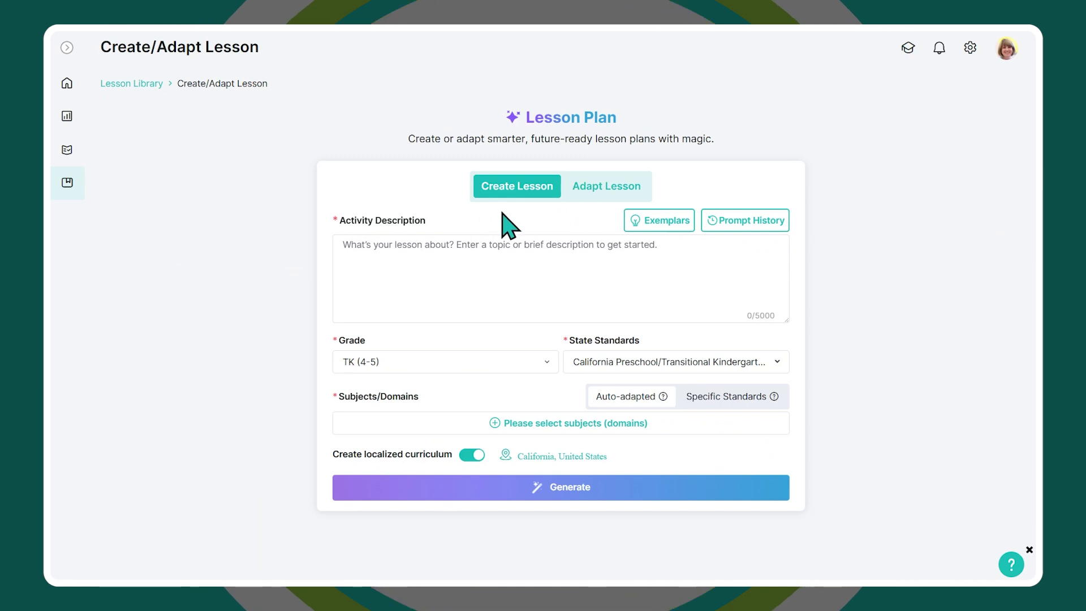
- Switch to Adapt Lesson and paste the 'Expressing Kind Words!' lesson into Activity Description
click(605, 194)
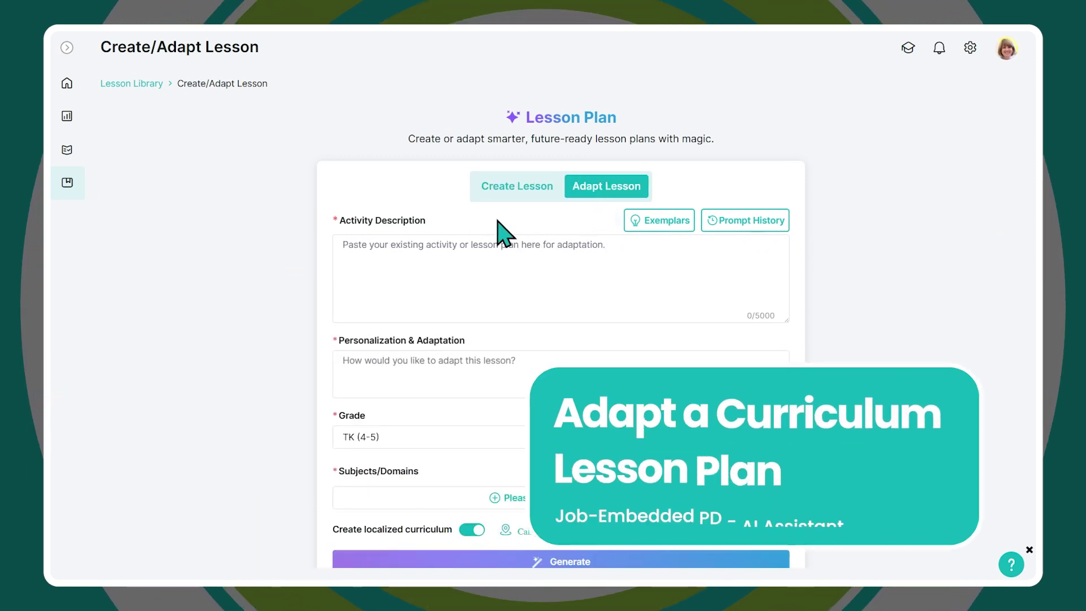
click(357, 244)
text(Expressing Kind Words!  Through interactive activities, students will: ~ Develop an understanding of kindness. ~ Practice using kind words and actions. ~ Spread kindness within their school community.)
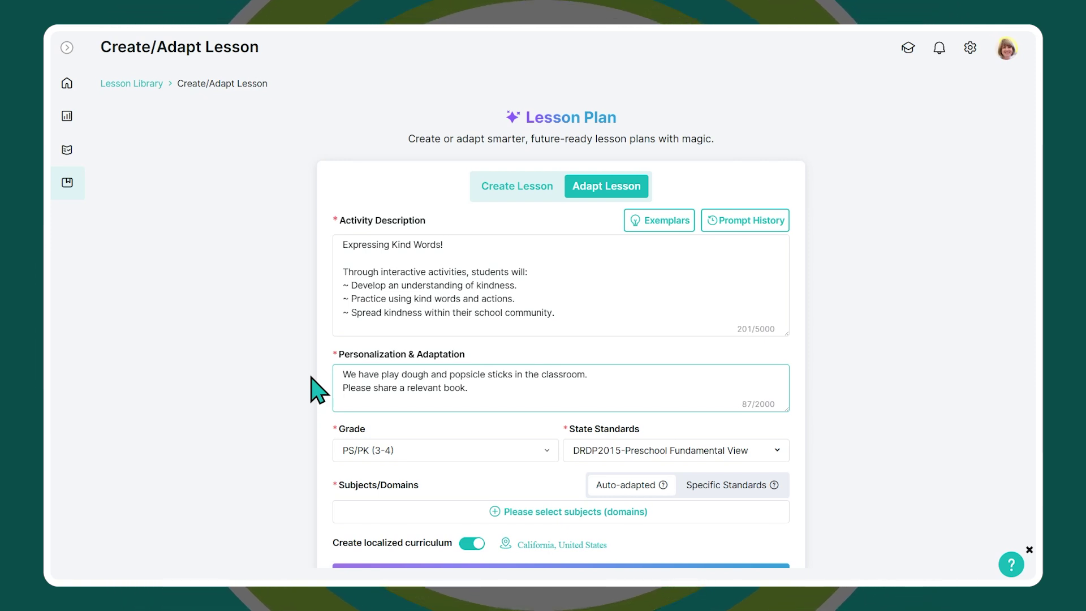
- Set grade TK (4-5) with California Preschool/Transitional Kindergarten Learning Foundations standards
click(438, 458)
click(404, 365)
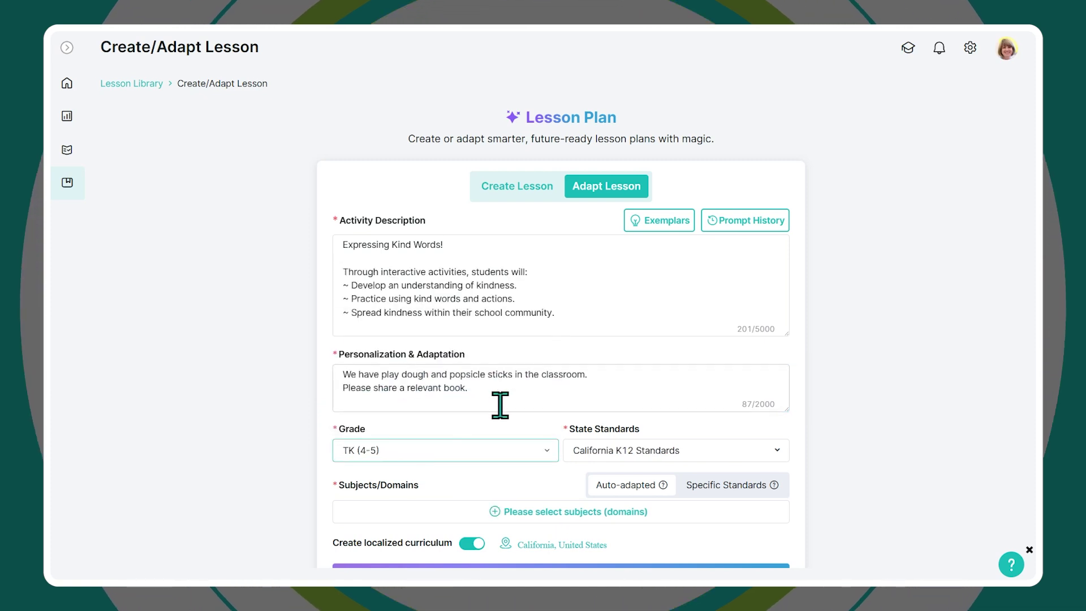
click(607, 458)
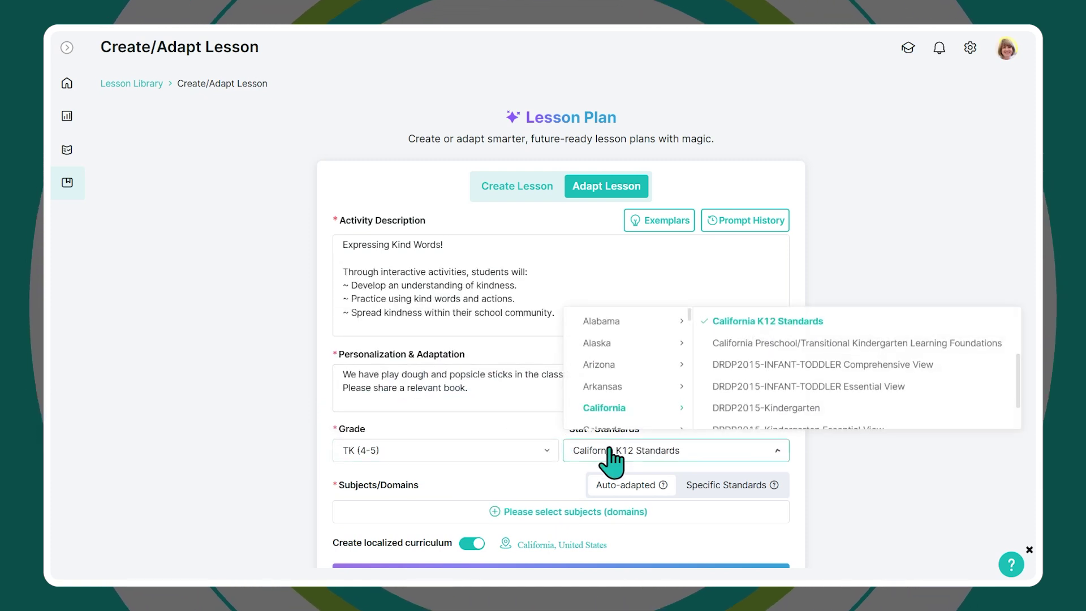
click(738, 345)
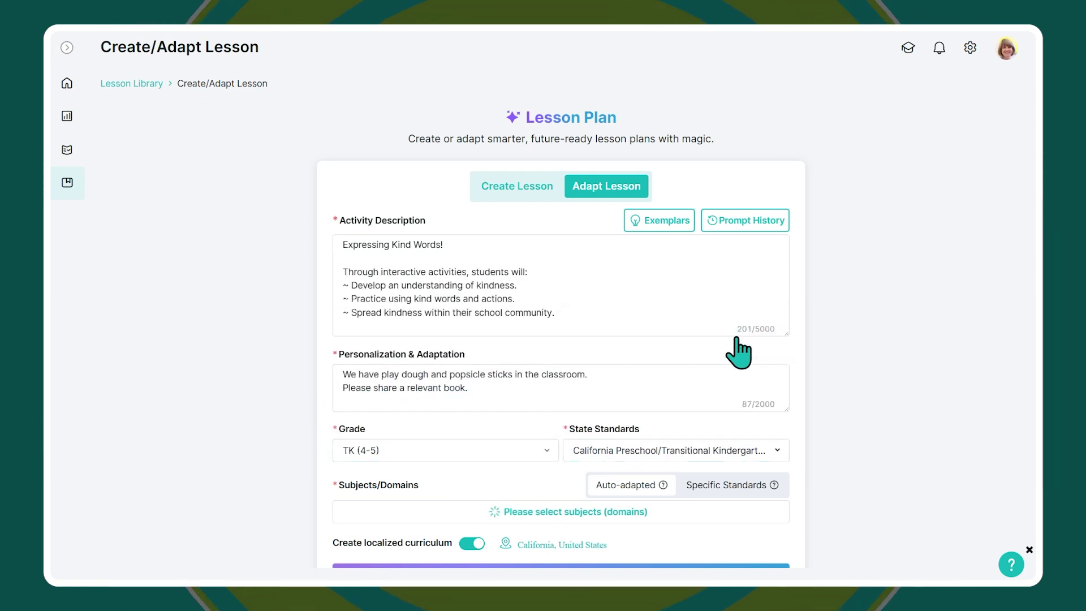
click(725, 494)
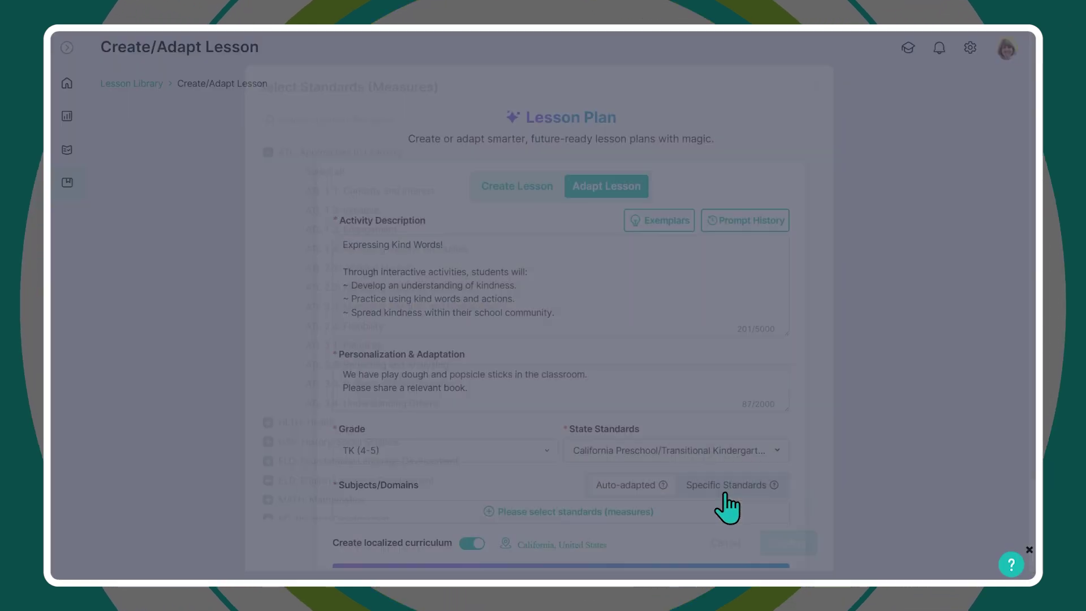
click(724, 556)
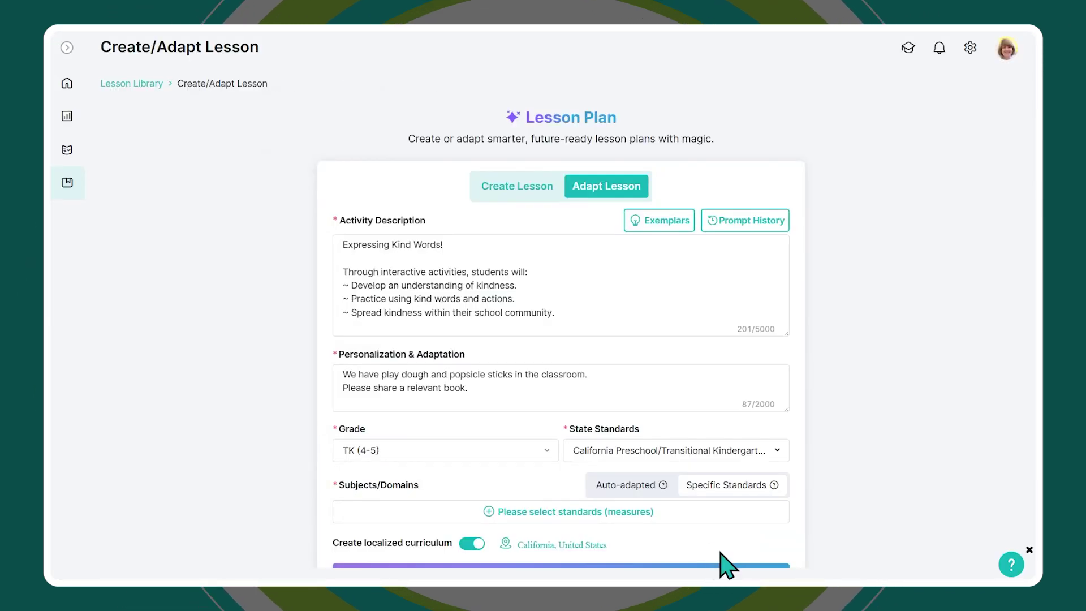
- Add Foundational Language Development and English Language Development as subjects
click(641, 492)
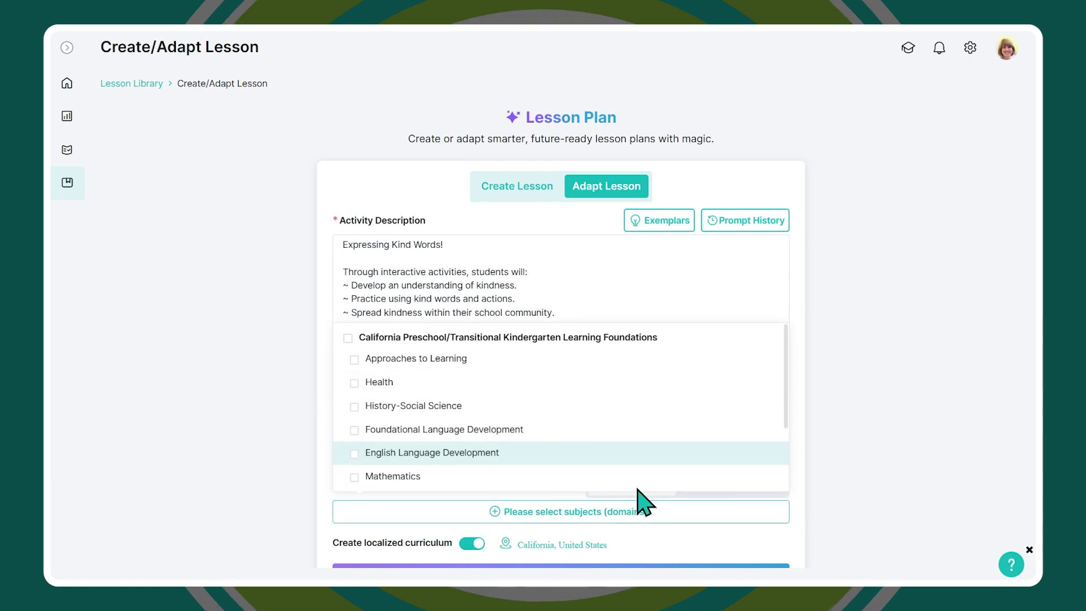
click(454, 433)
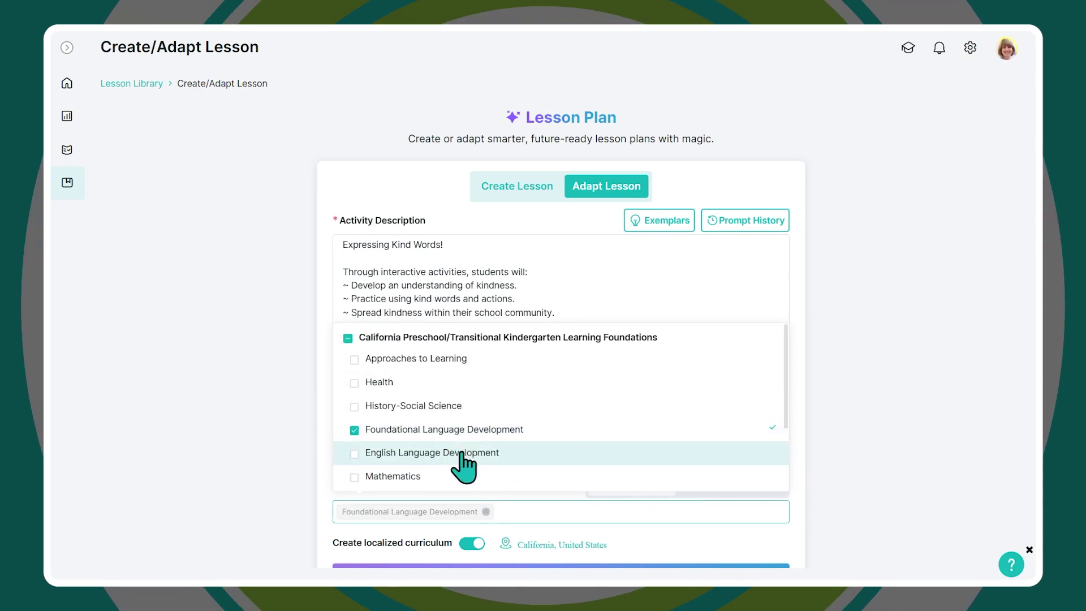
click(463, 455)
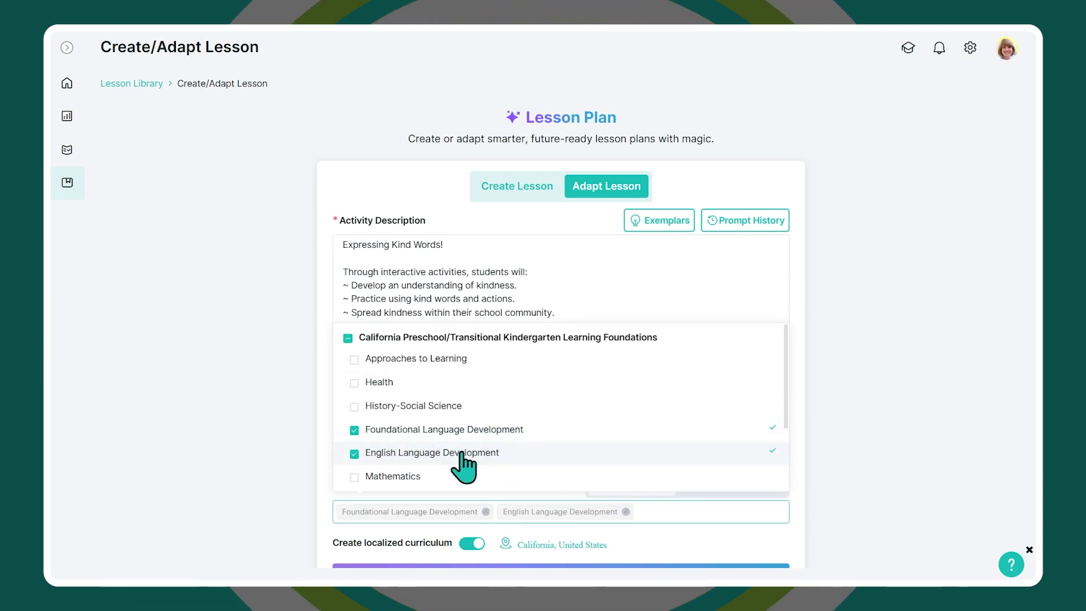
click(847, 487)
- Localize the lesson to Alameda, California, and generate the adapted lesson
scroll(842, 480, down, 2)
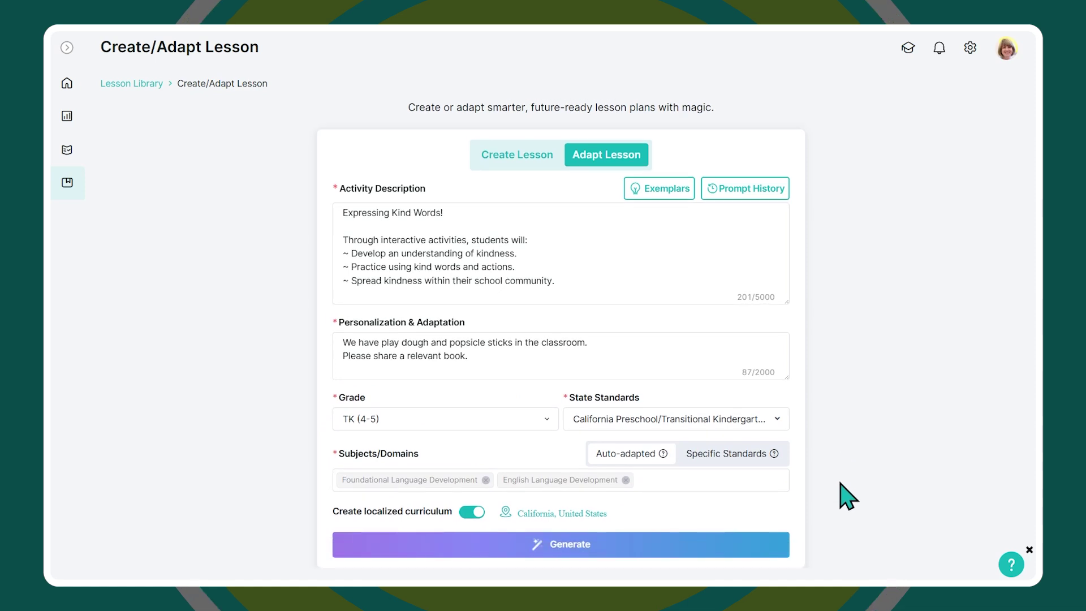
click(589, 513)
click(565, 290)
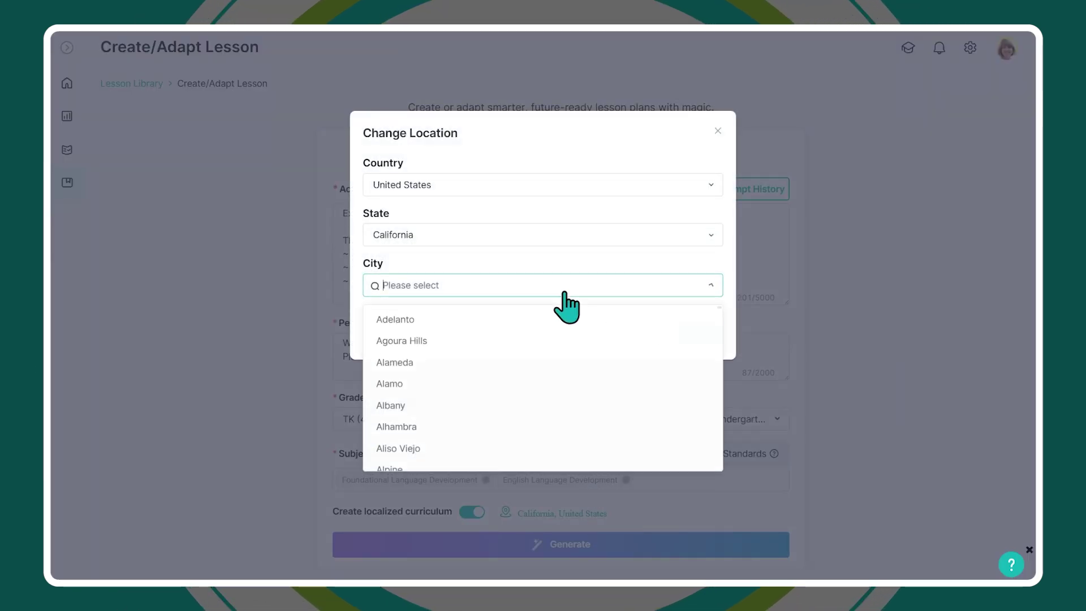
click(564, 366)
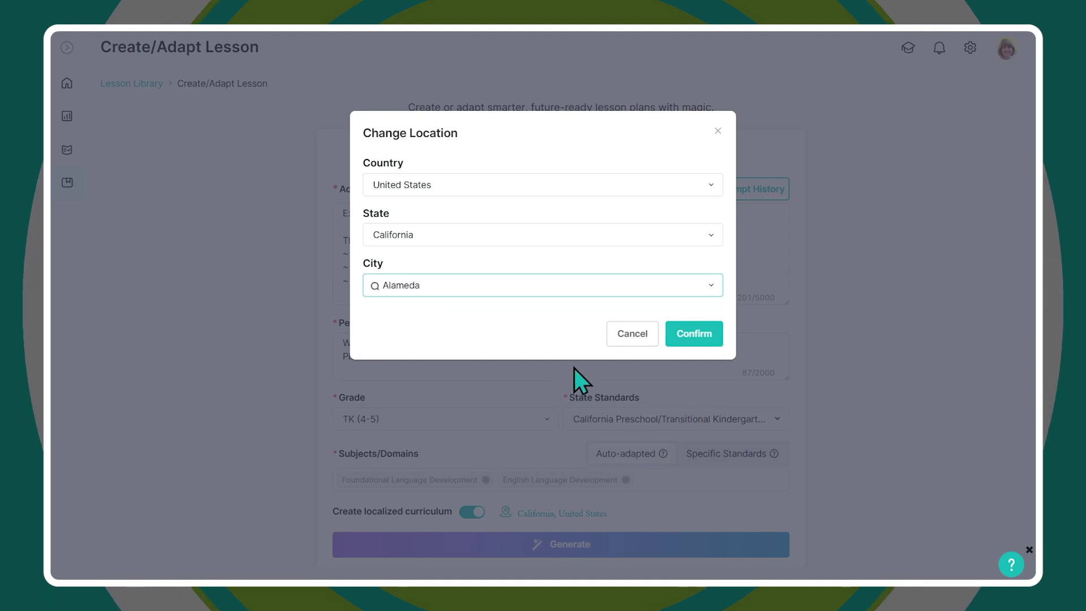
click(696, 331)
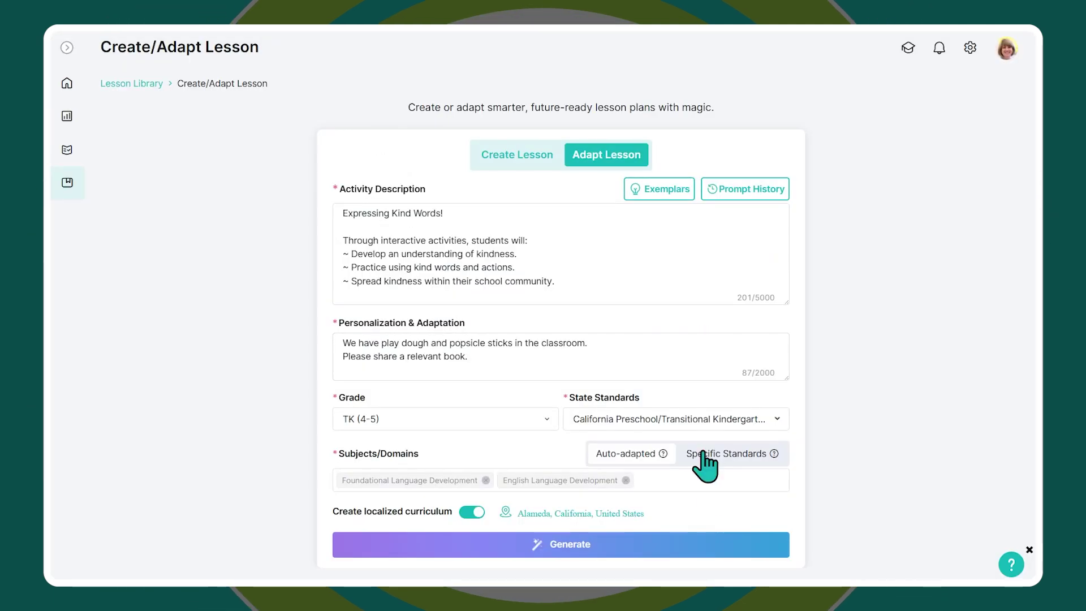
click(704, 549)
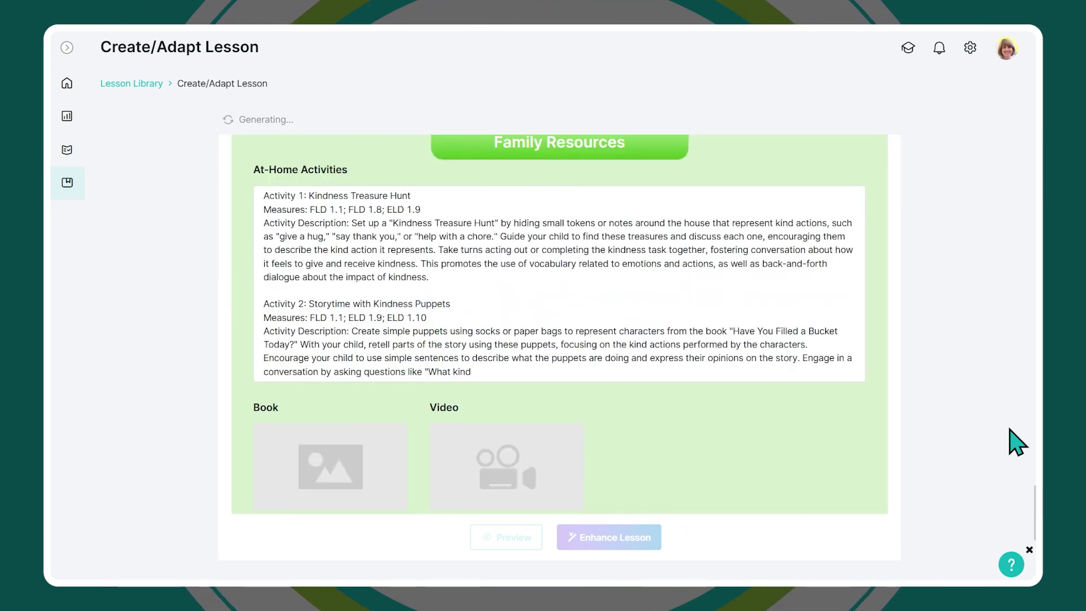
- Wait for generation to finish and scroll back to the top of the lesson
scroll(1017, 443, up, 10)
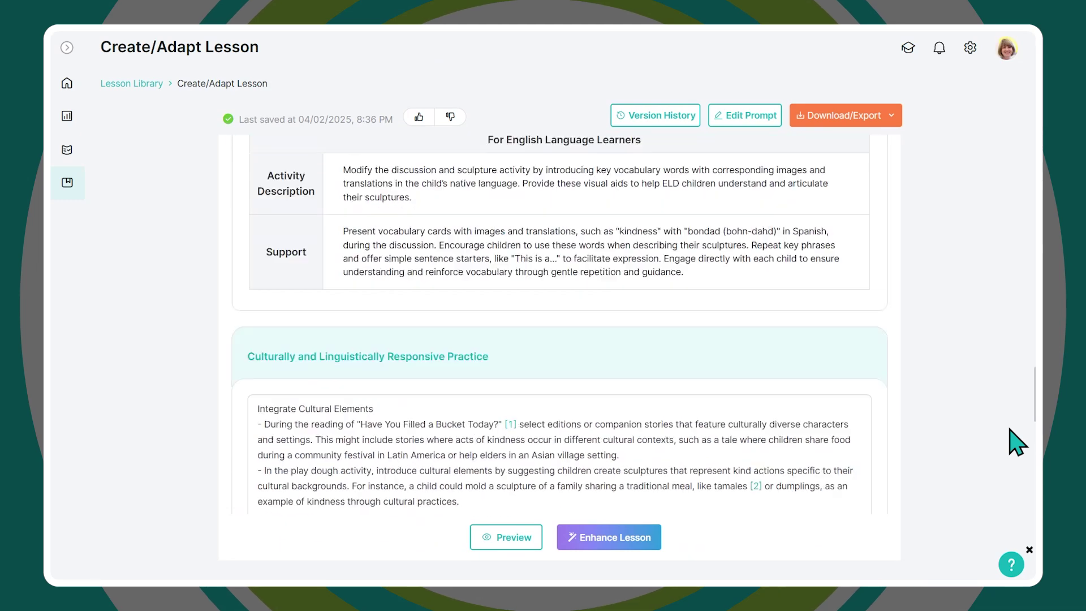
scroll(1017, 443, up, 15)
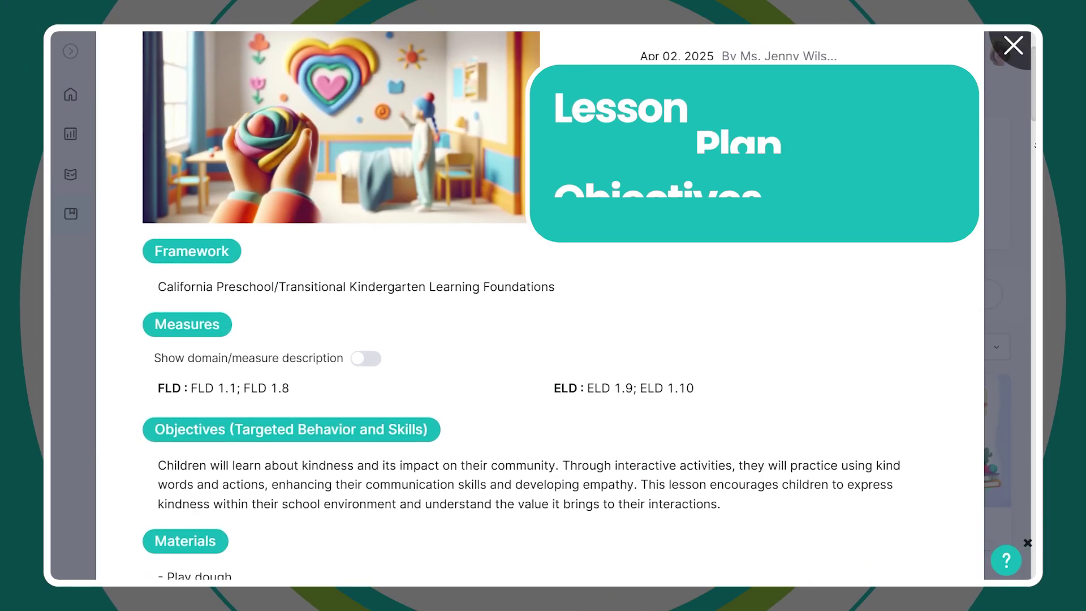
- Scroll the preview past Materials to implementation step 7 and Teaching Tips for Standards
scroll(543, 305, down, 3)
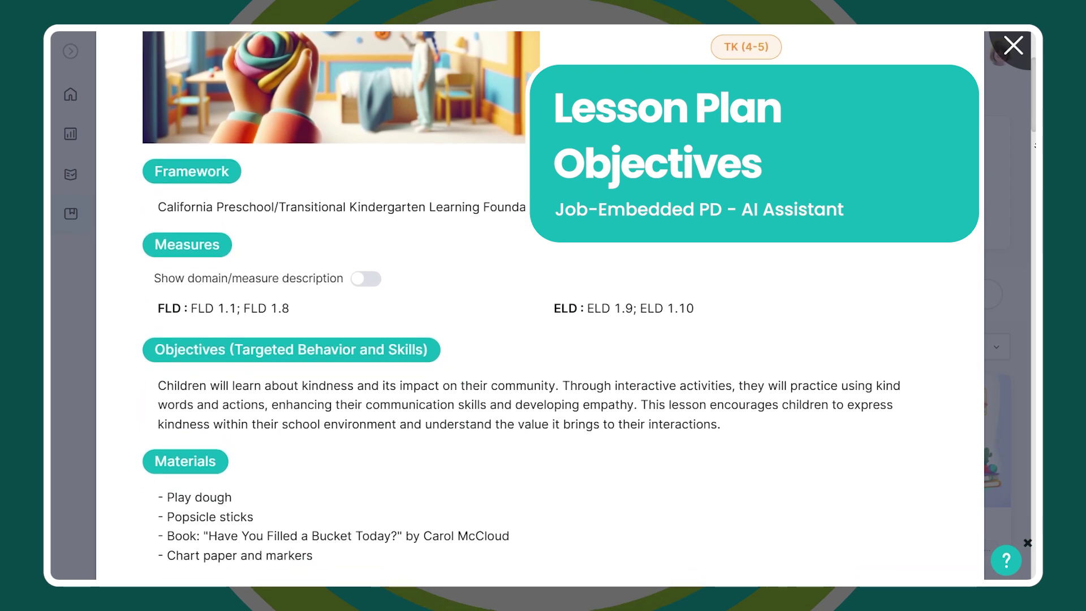
scroll(543, 305, down, 3)
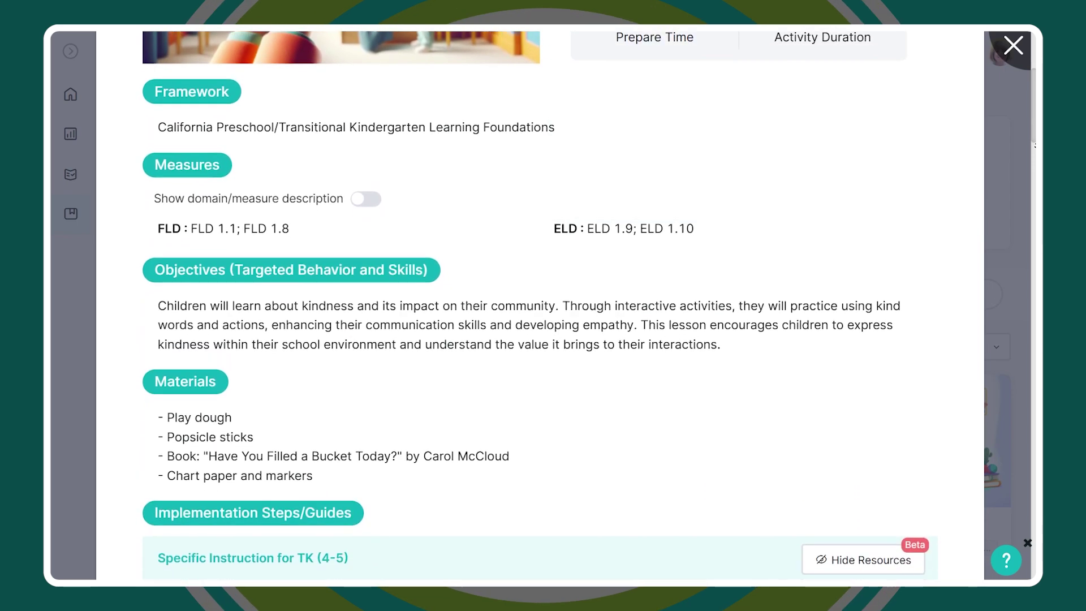
scroll(543, 305, down, 3)
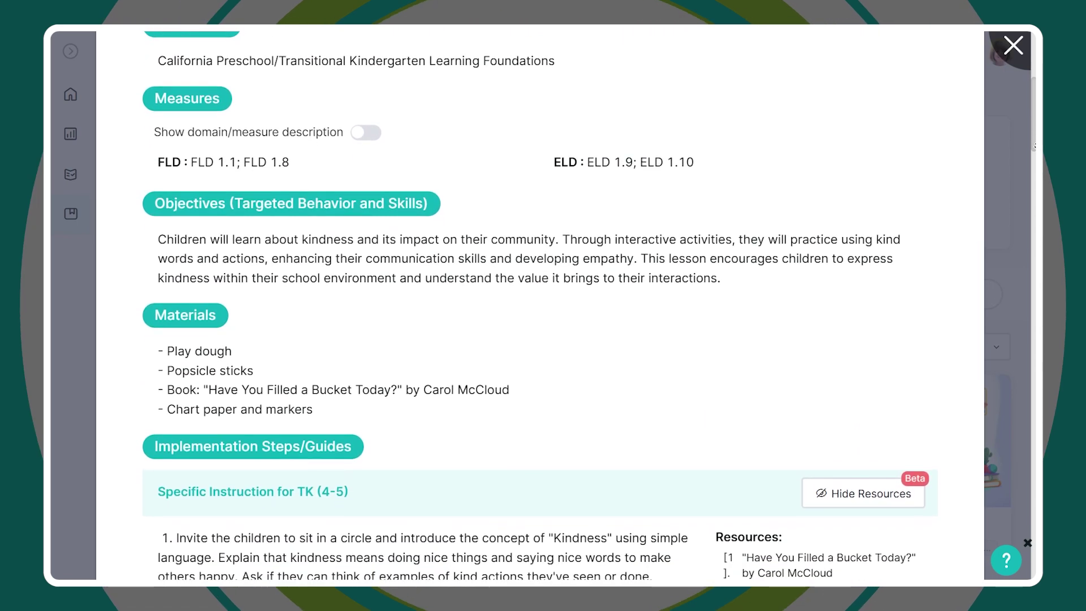
scroll(543, 305, down, 2)
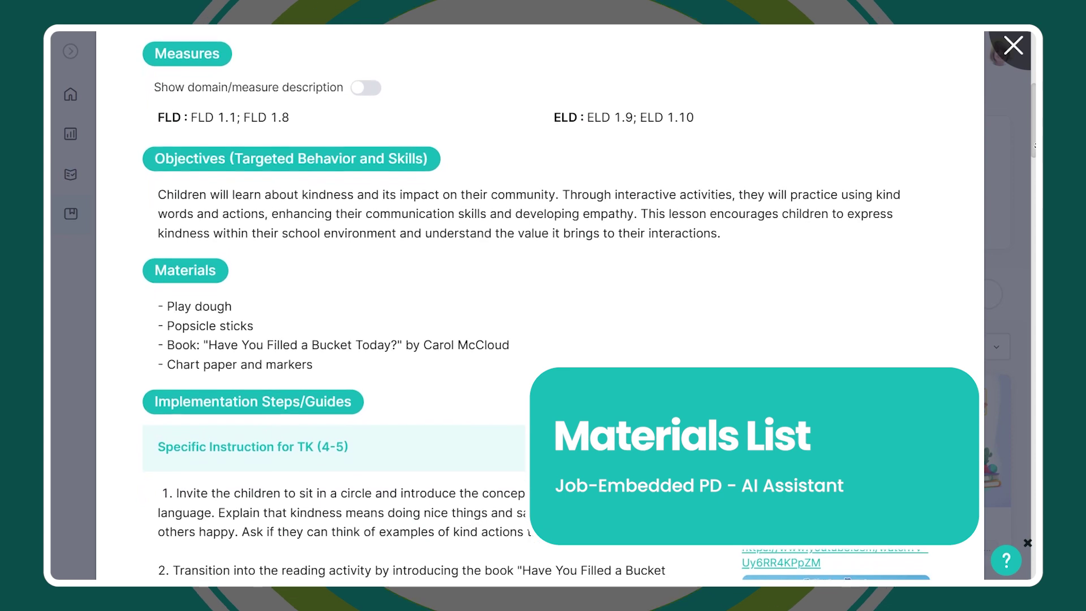
scroll(543, 305, down, 2)
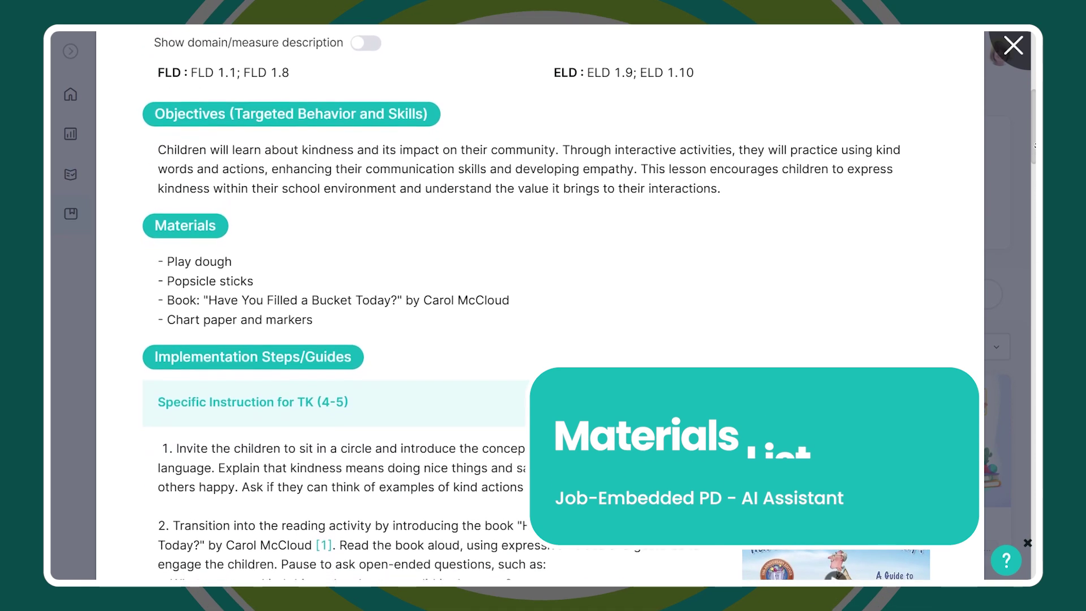
scroll(543, 305, down, 2)
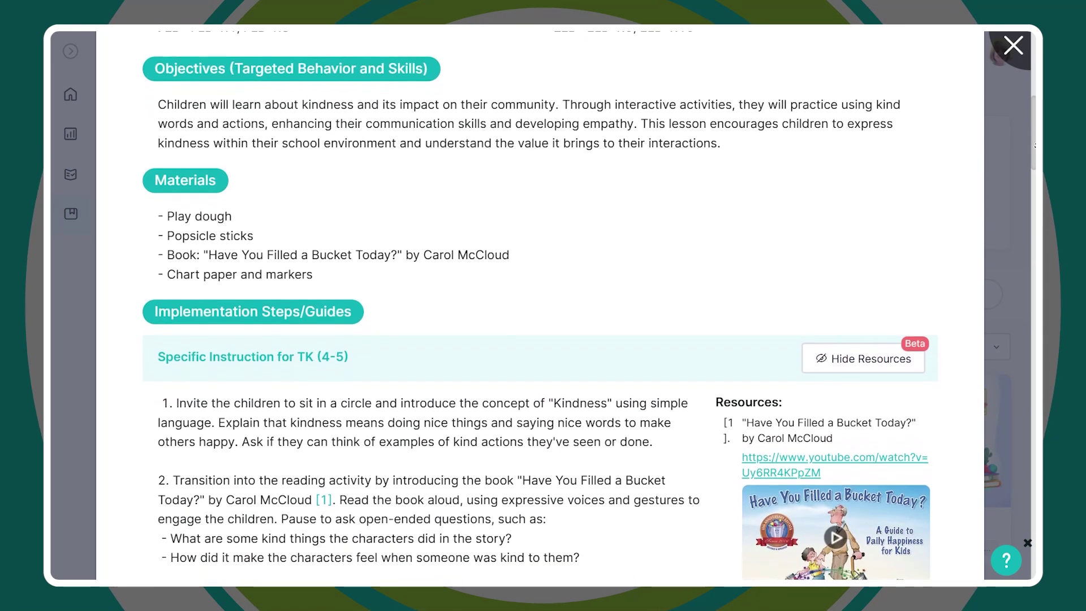
scroll(543, 305, down, 6)
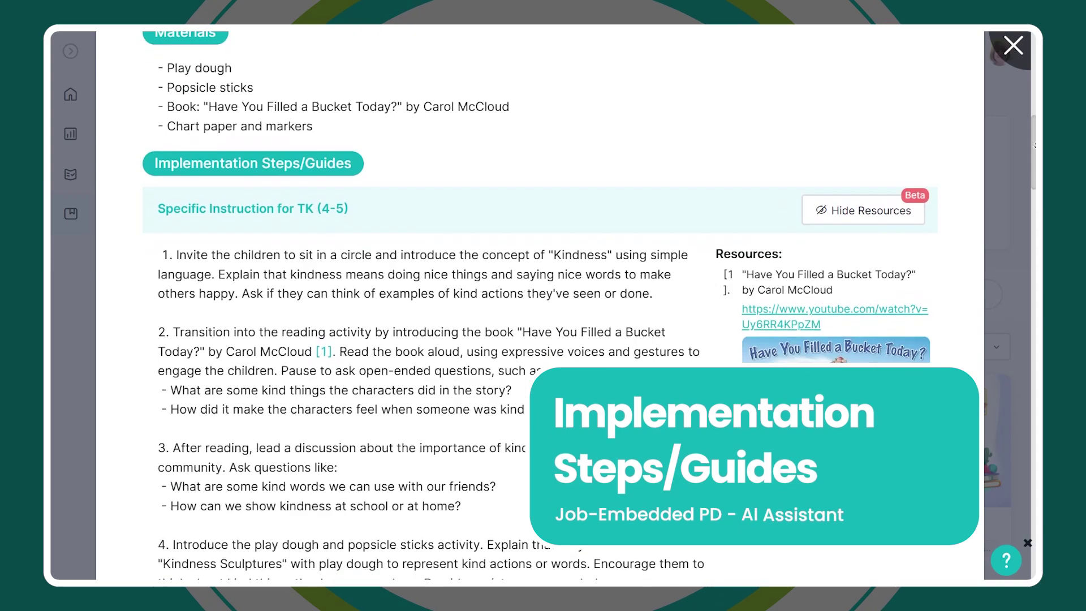
scroll(543, 305, down, 9)
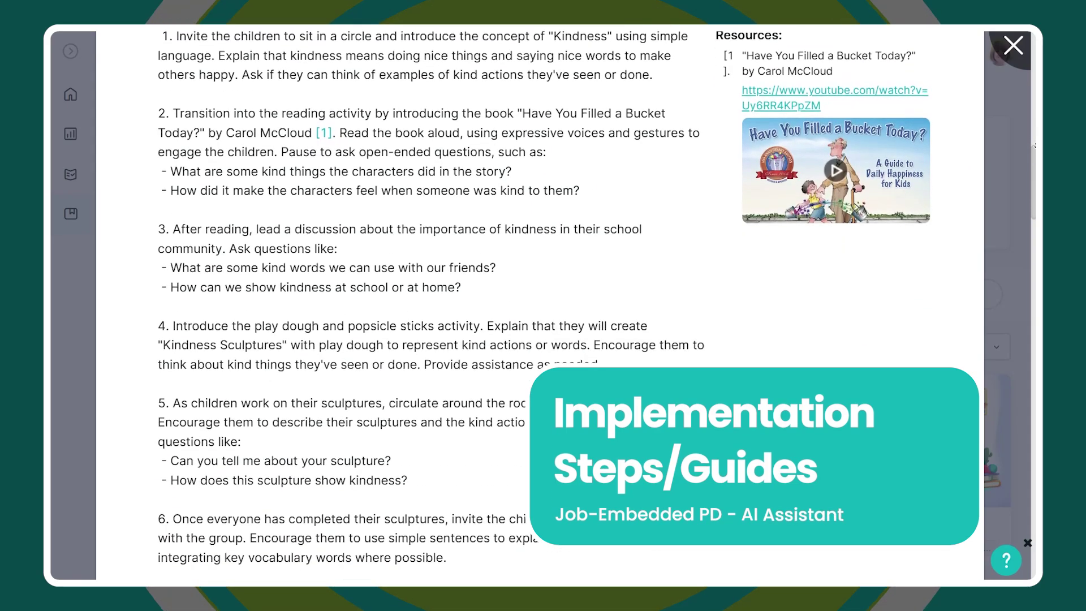
scroll(544, 306, down, 9)
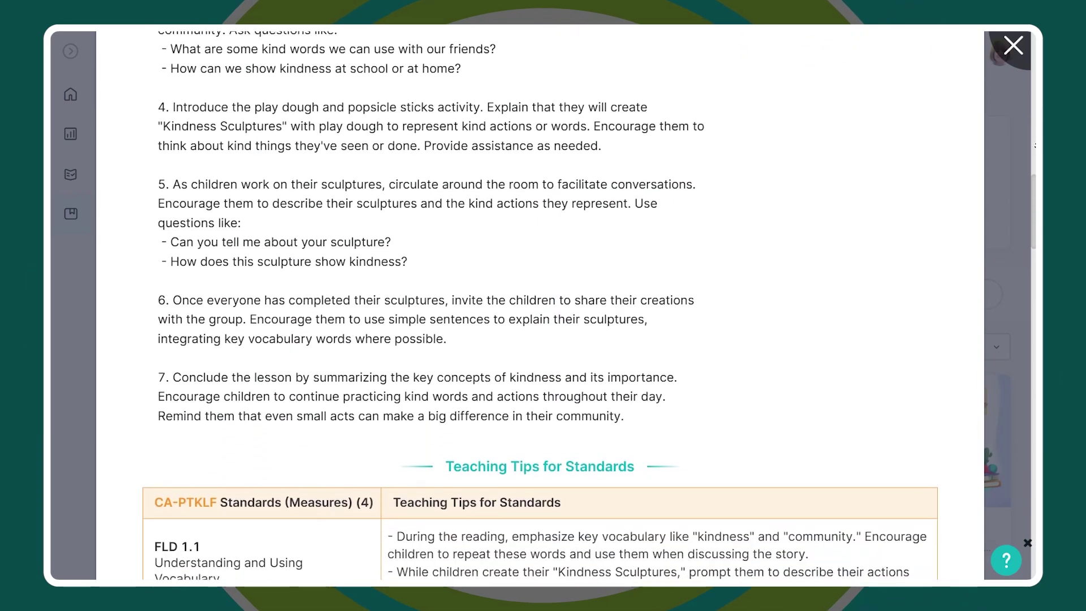
- Scroll past the CA-PTKLF Teaching Tips table to the DRDP LLD1 and LLD4 Typical Behaviors
scroll(543, 306, down, 2)
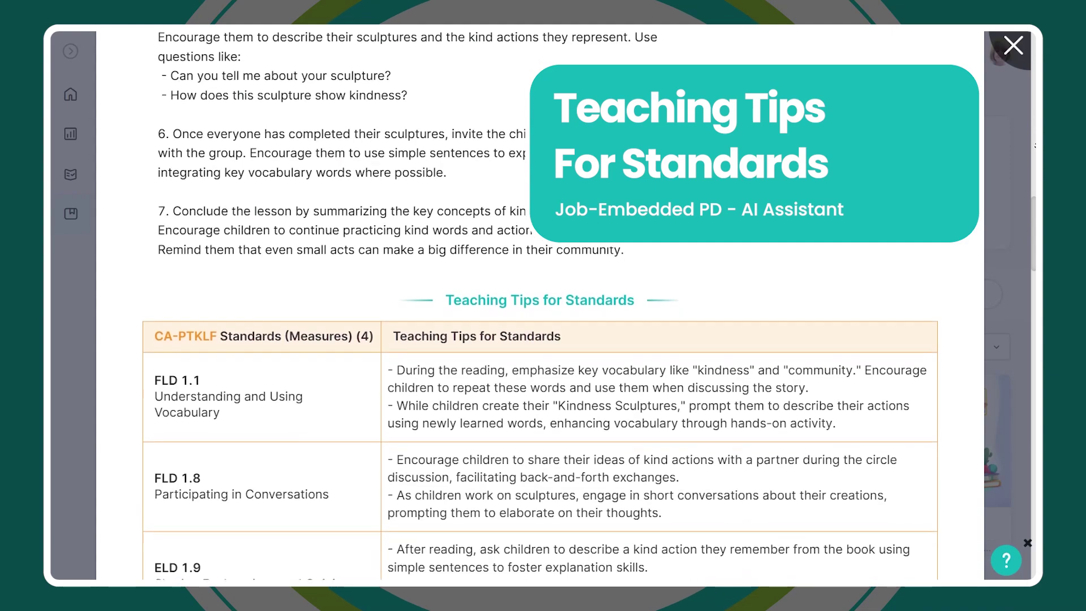
scroll(543, 306, down, 1)
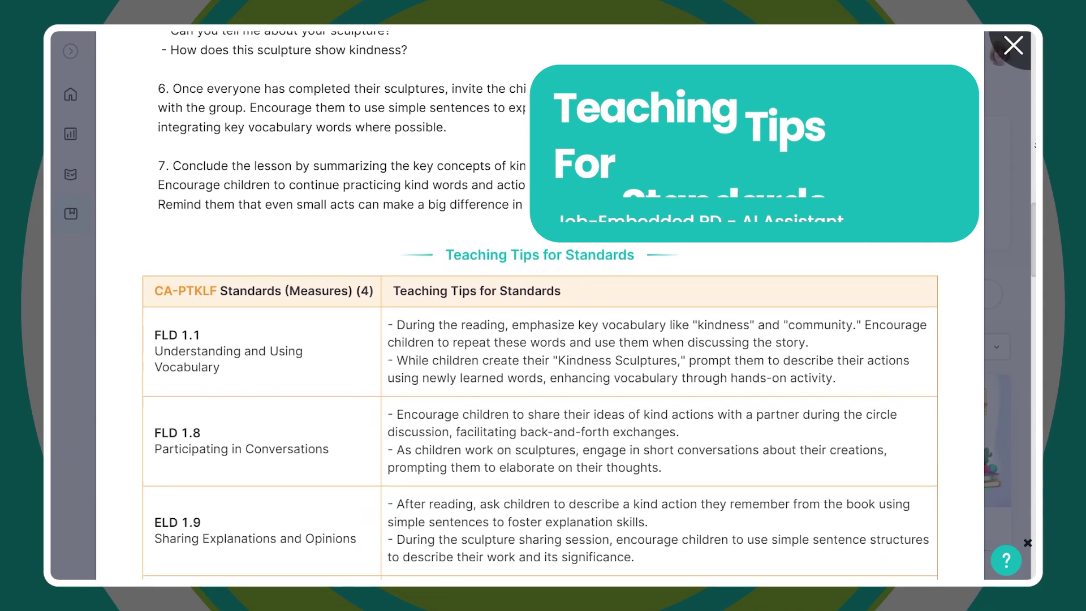
scroll(543, 306, down, 1)
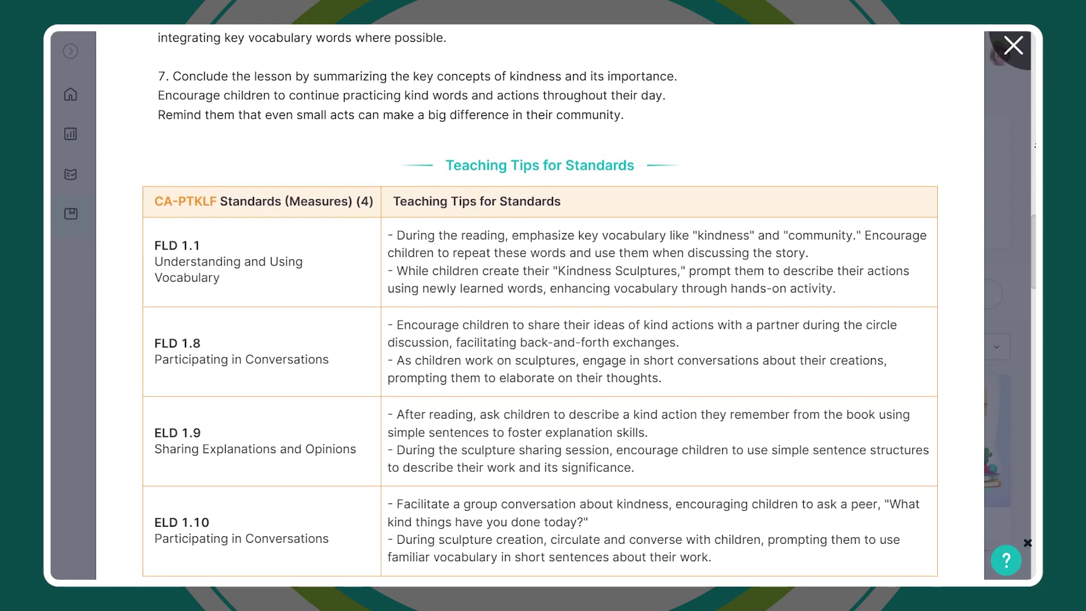
scroll(543, 305, down, 1)
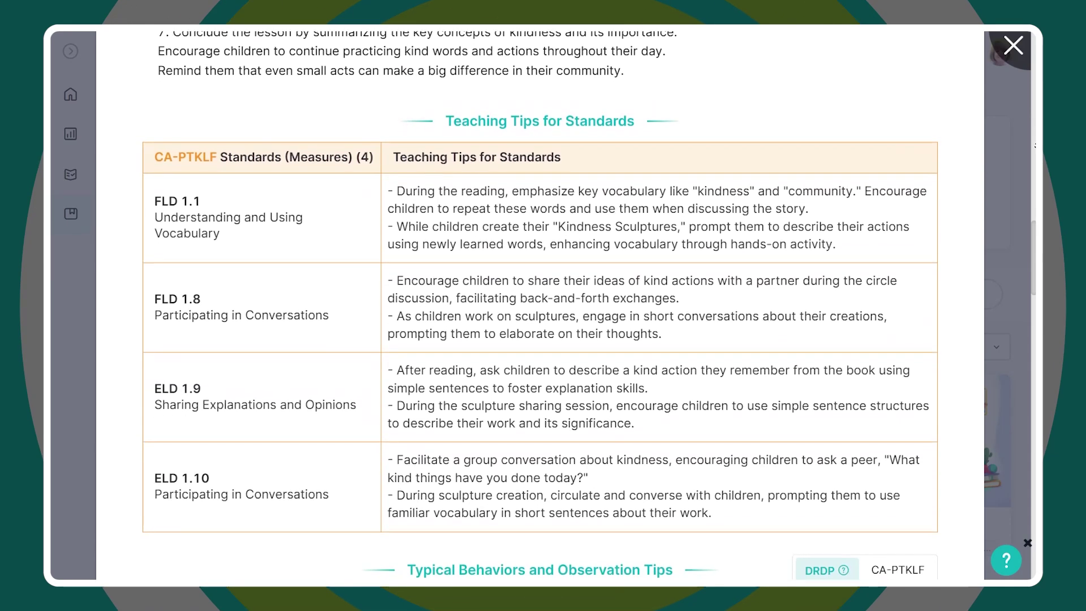
scroll(543, 306, down, 1)
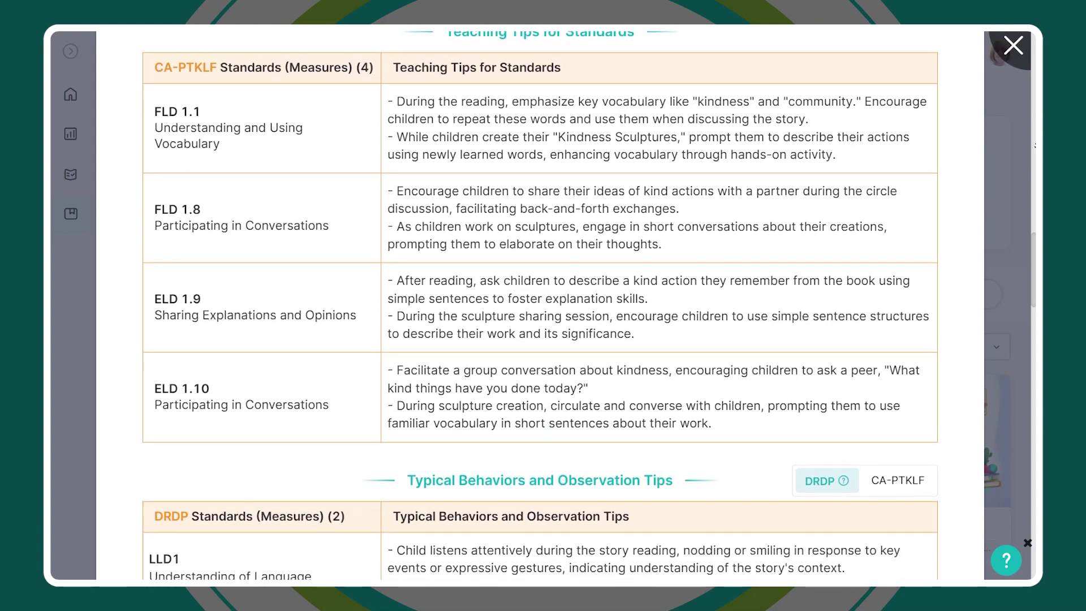
scroll(543, 305, down, 2)
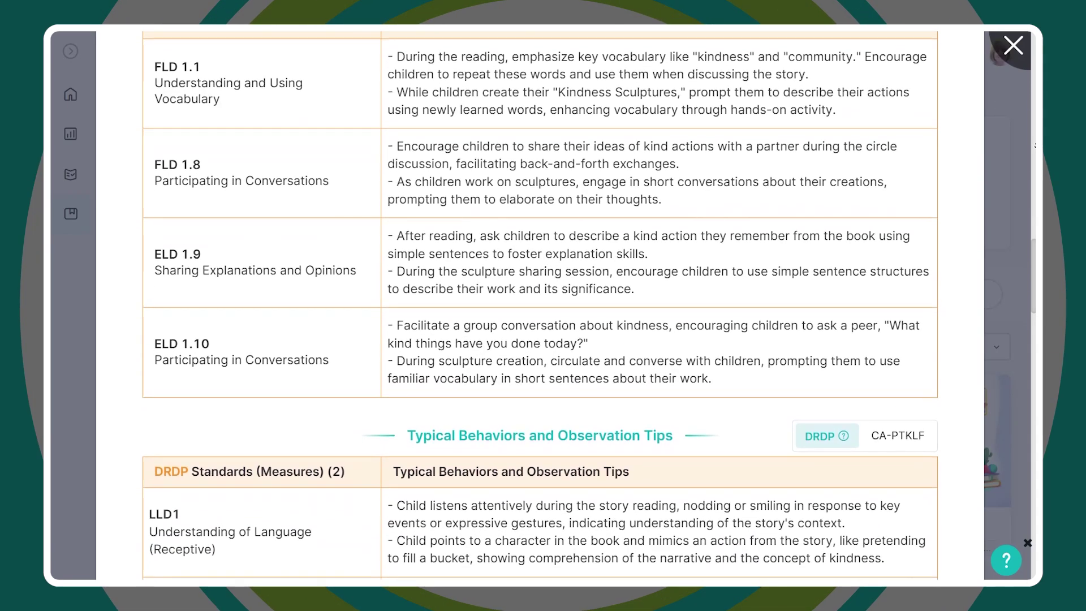
scroll(543, 306, down, 1)
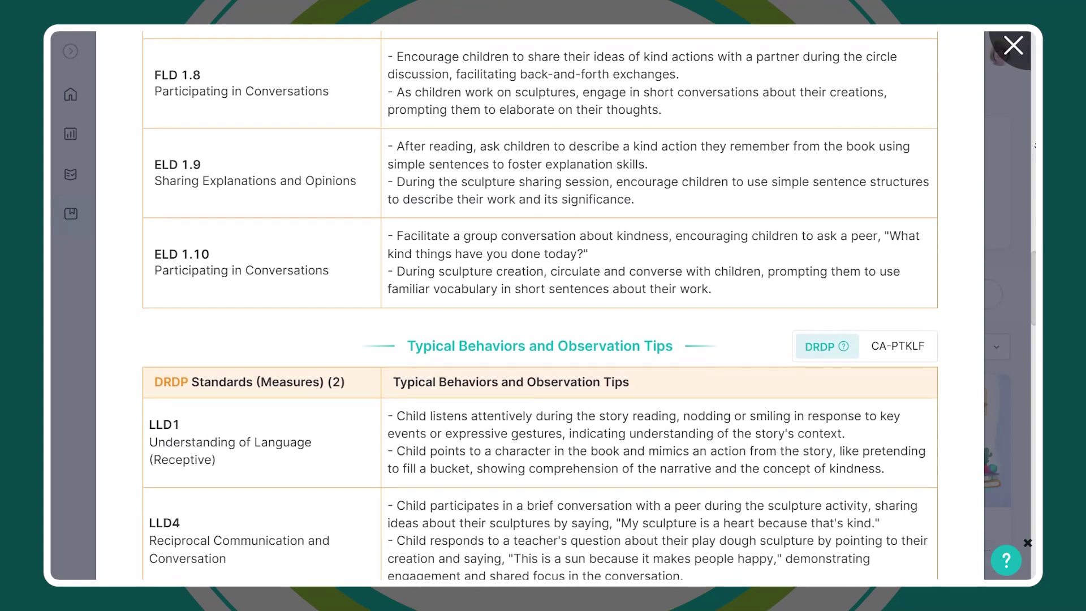
scroll(543, 305, down, 2)
scroll(543, 305, down, 1)
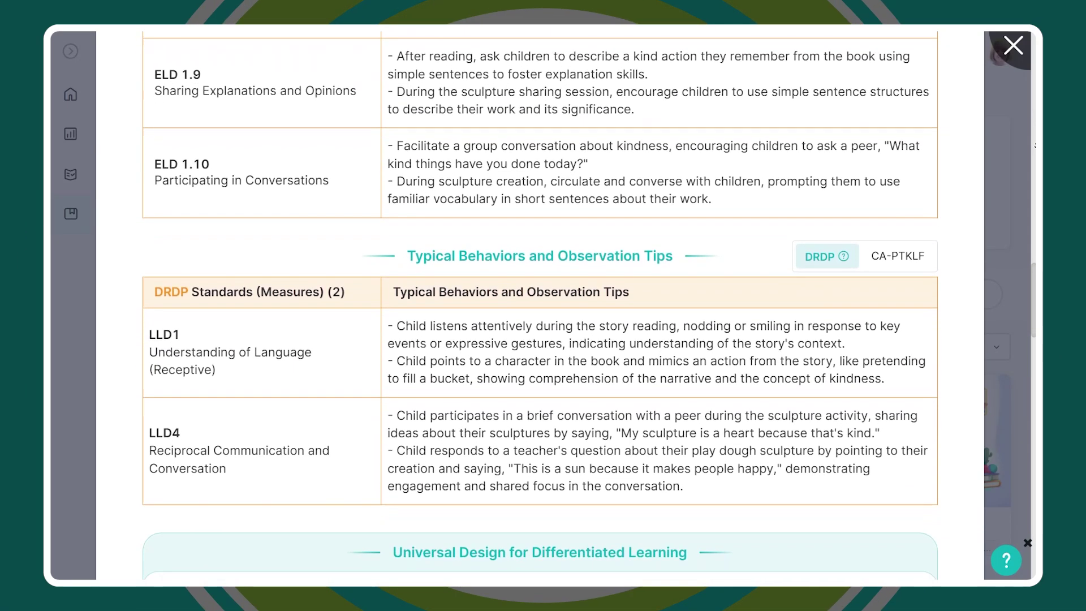
- Scroll down to the IEPs/IFSPs Activity Description in Universal Design for Differentiated Learning
scroll(543, 306, down, 1)
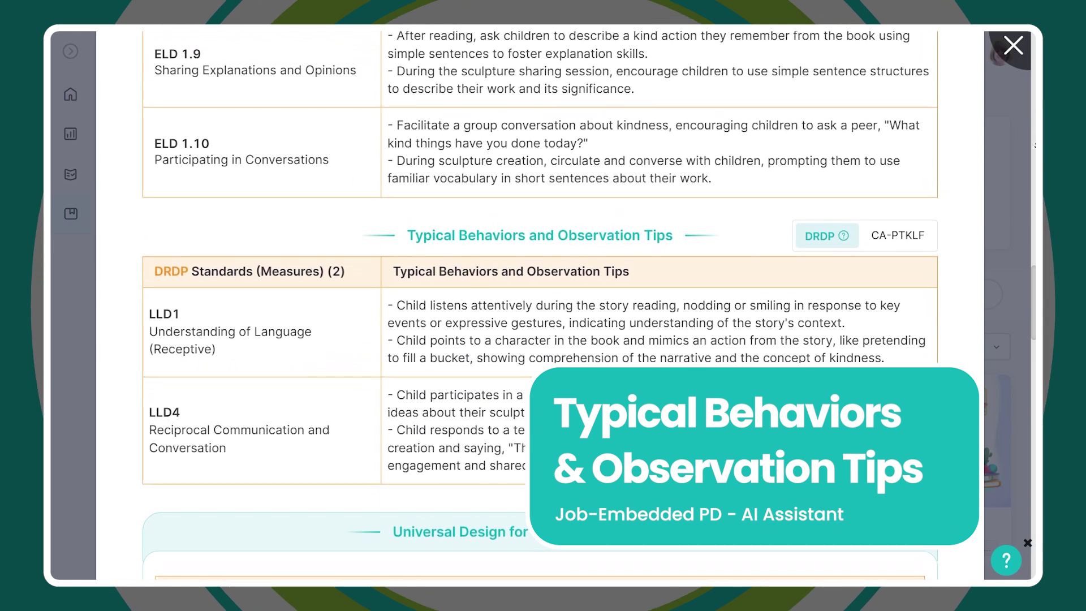
scroll(543, 306, down, 1)
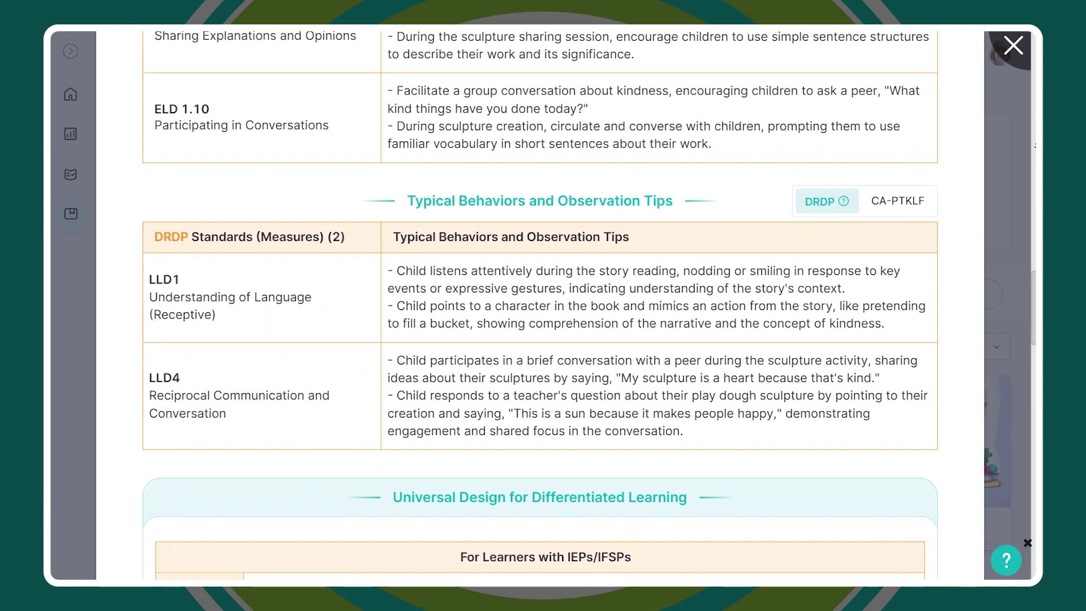
scroll(544, 305, down, 1)
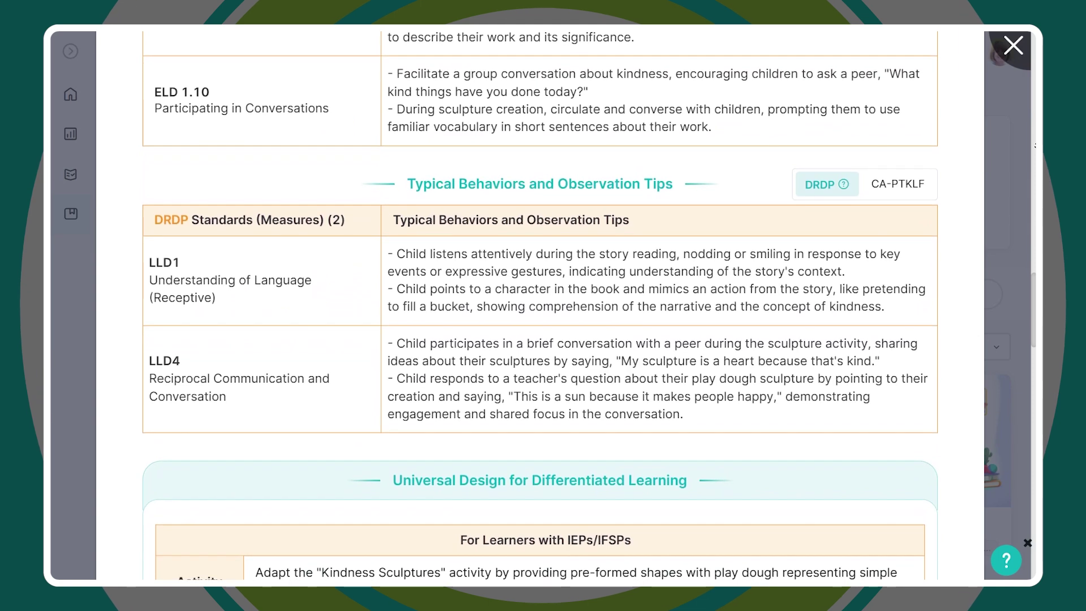
scroll(543, 306, down, 1)
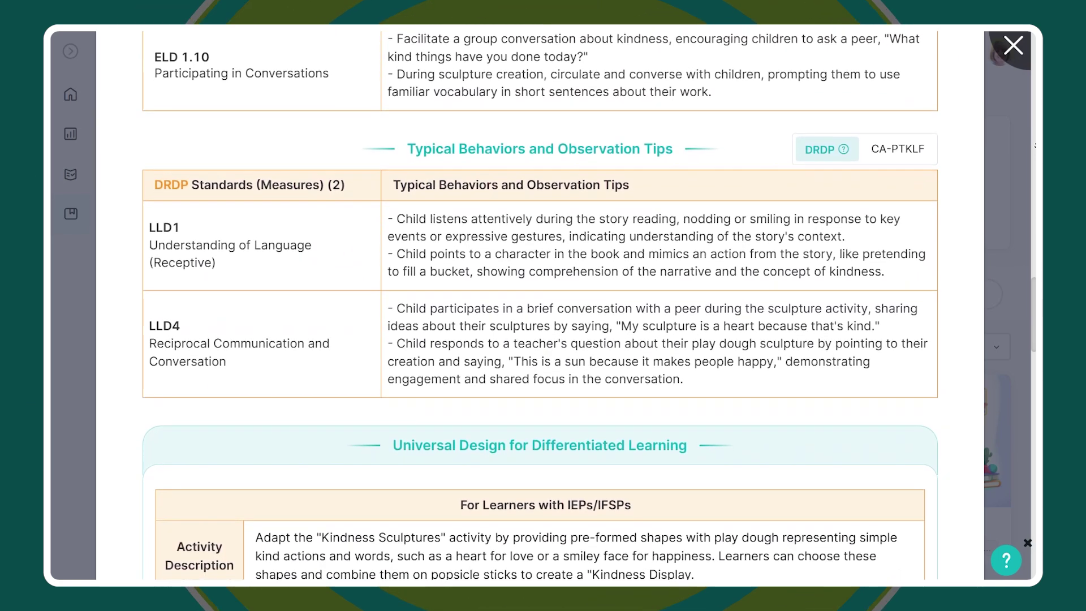
scroll(543, 305, down, 1)
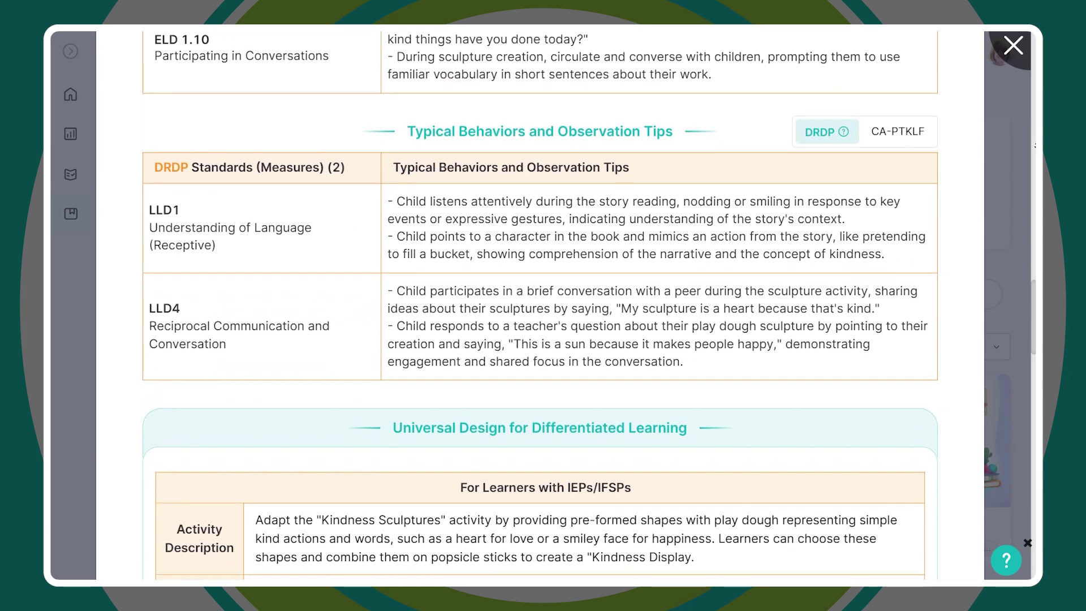
scroll(543, 305, down, 1)
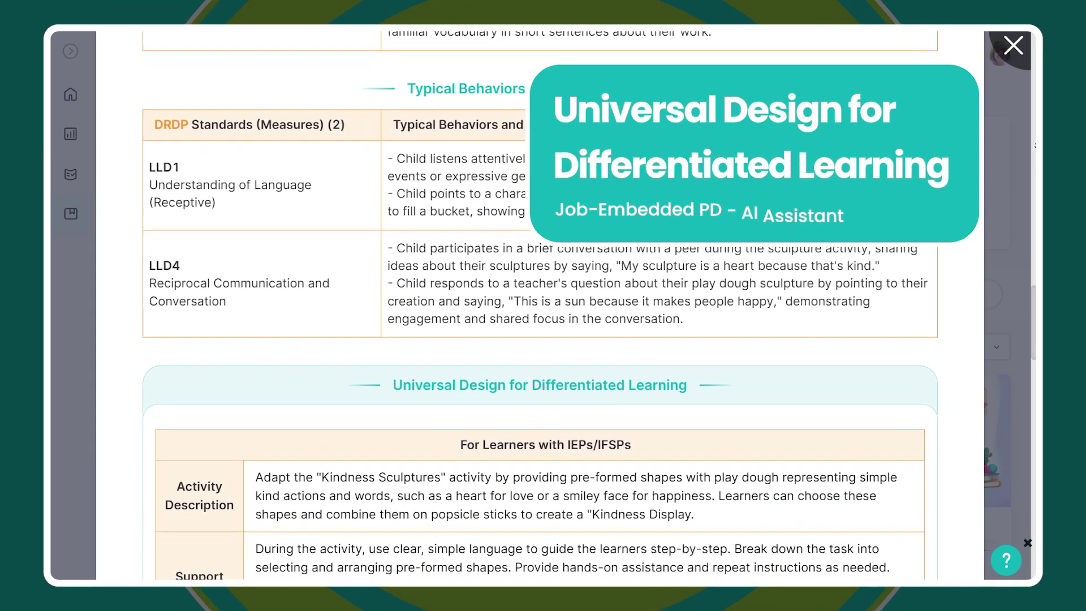
- Scroll through the IEPs/IFSPs and English Language Learners tables to Culturally Responsive Practice
scroll(544, 306, down, 1)
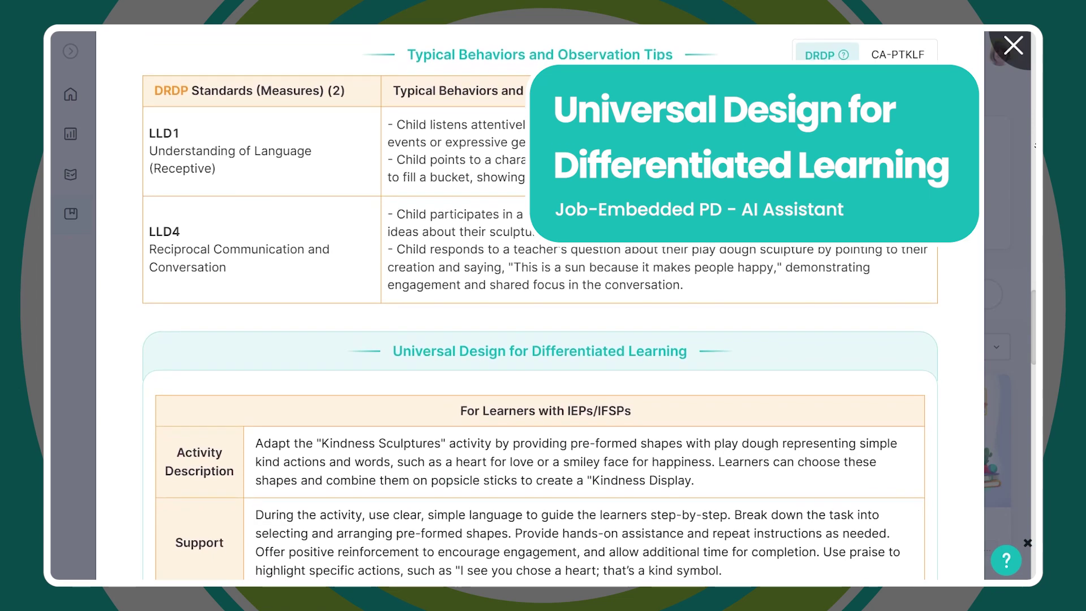
scroll(544, 305, down, 1)
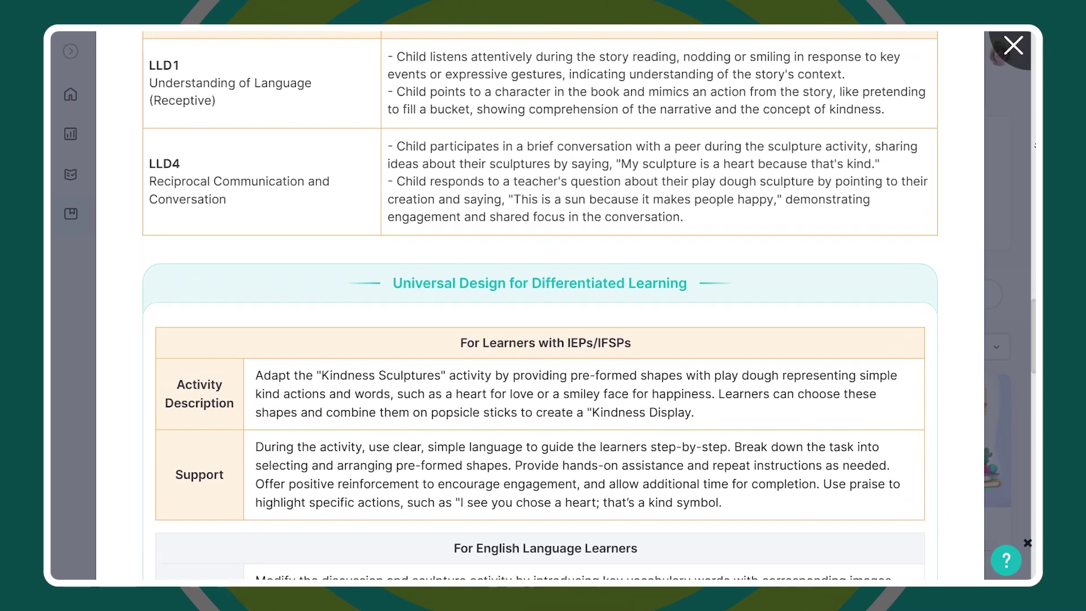
scroll(543, 305, down, 1)
scroll(544, 306, down, 1)
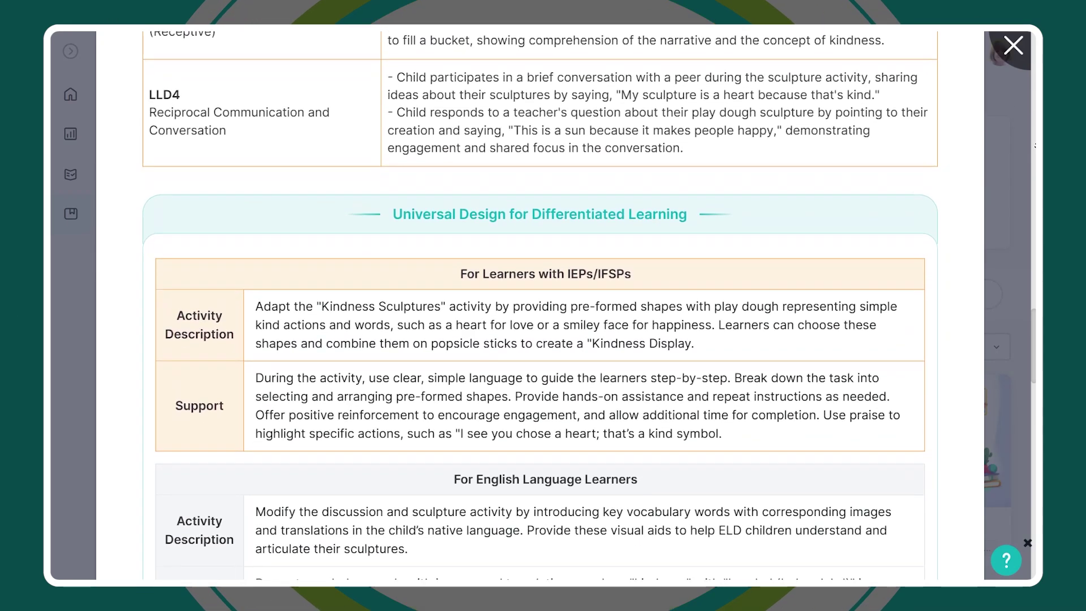
scroll(540, 305, down, 1)
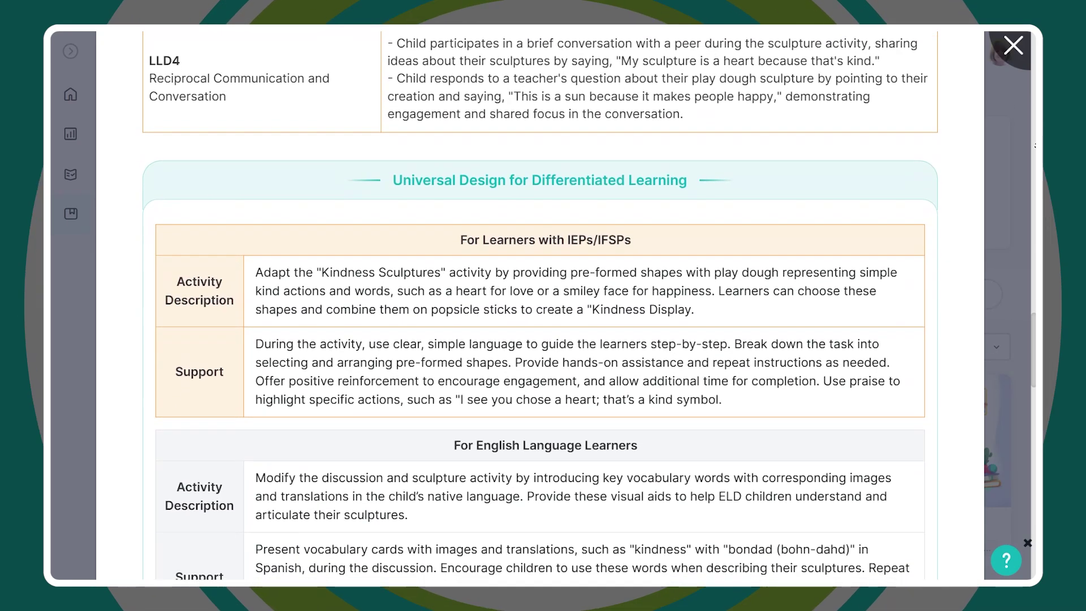
scroll(540, 305, down, 1)
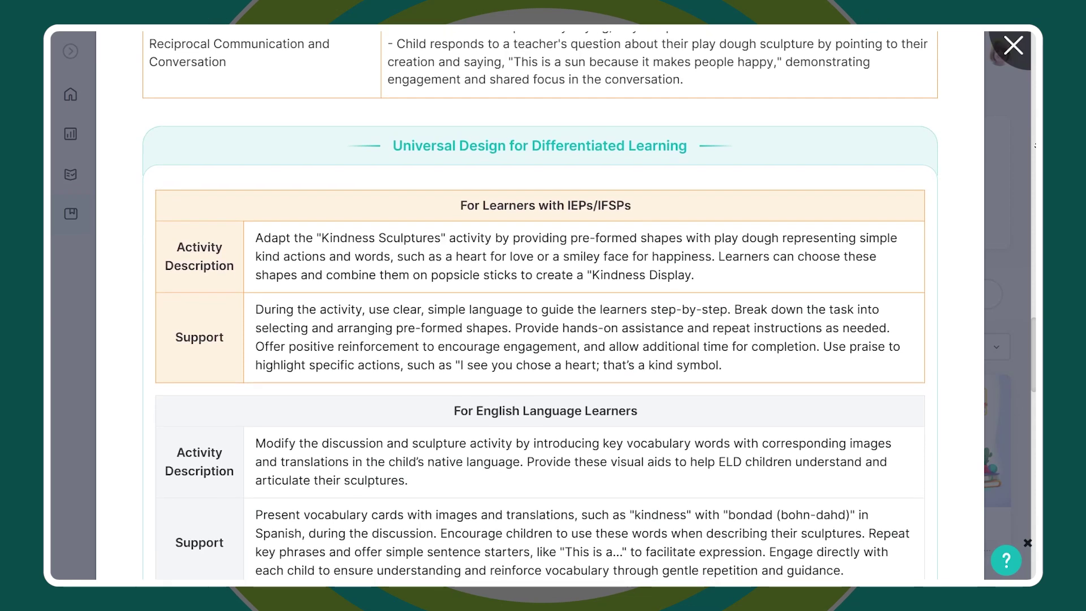
scroll(541, 306, down, 1)
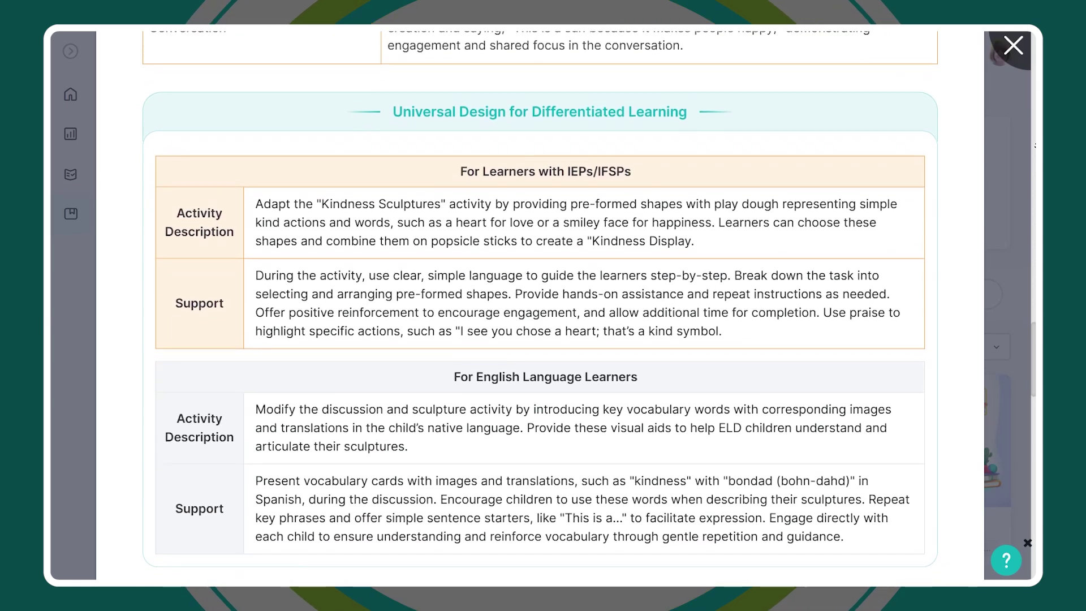
scroll(541, 305, down, 3)
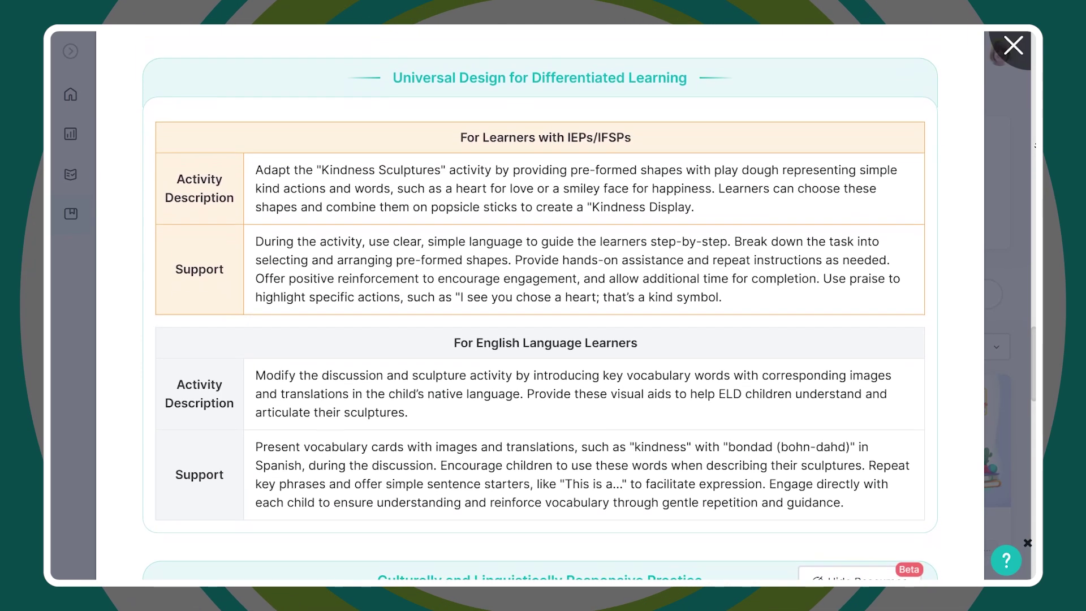
scroll(540, 305, down, 3)
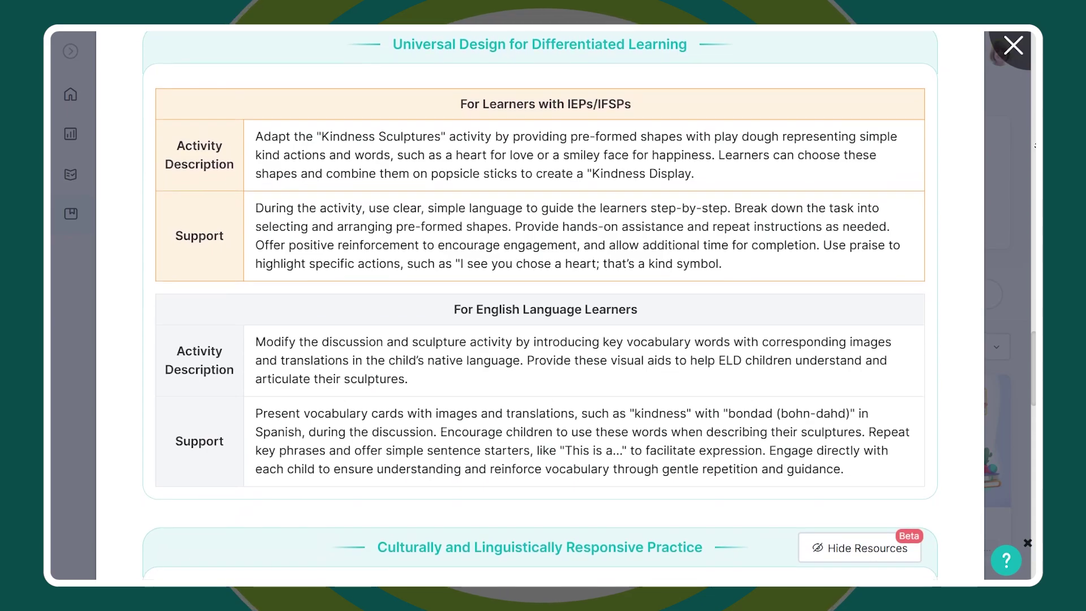
- Scroll through Culturally and Linguistically Responsive Practice to the Resources list with the Tamales link
scroll(541, 305, down, 8)
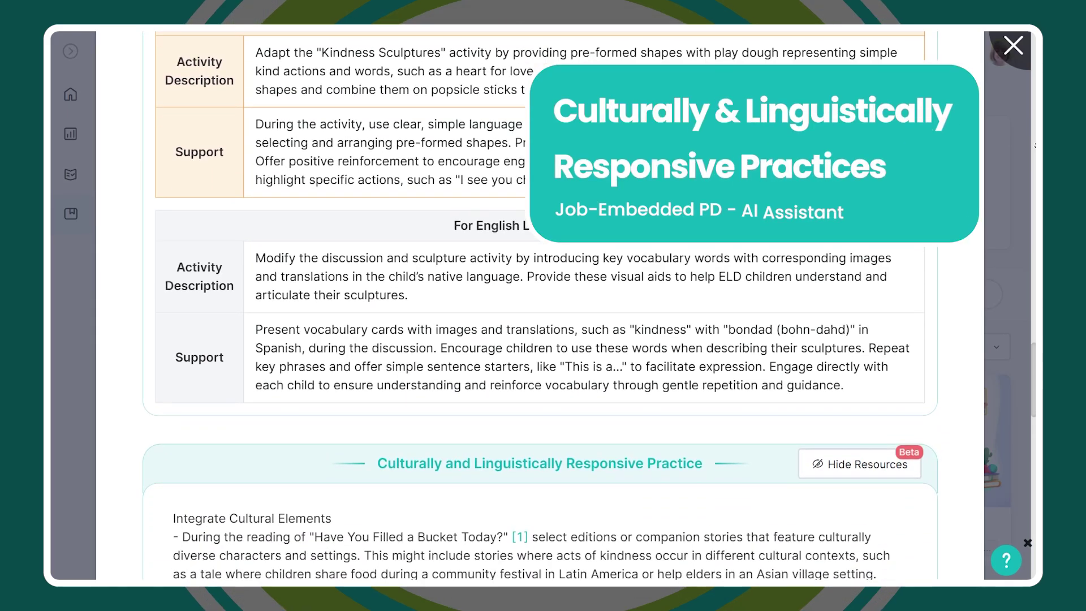
scroll(540, 306, down, 10)
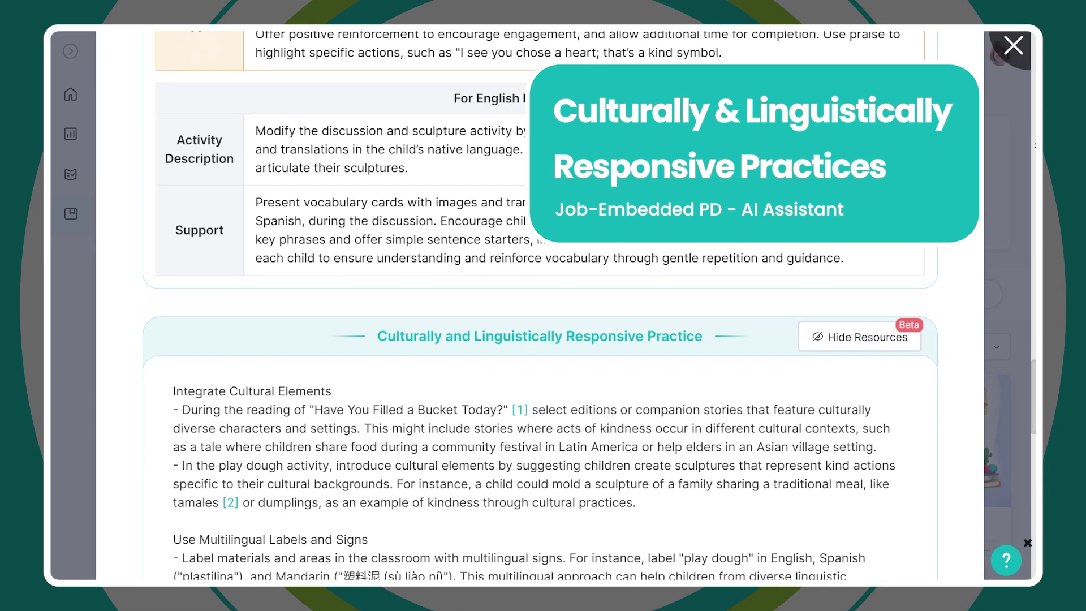
scroll(540, 306, down, 7)
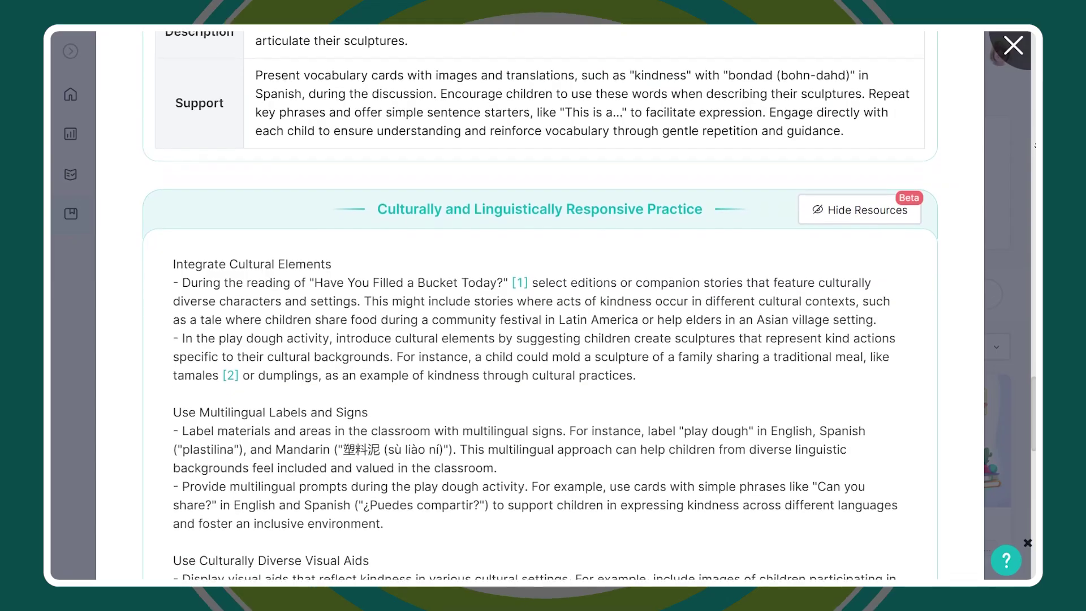
scroll(540, 306, down, 2)
scroll(541, 305, down, 7)
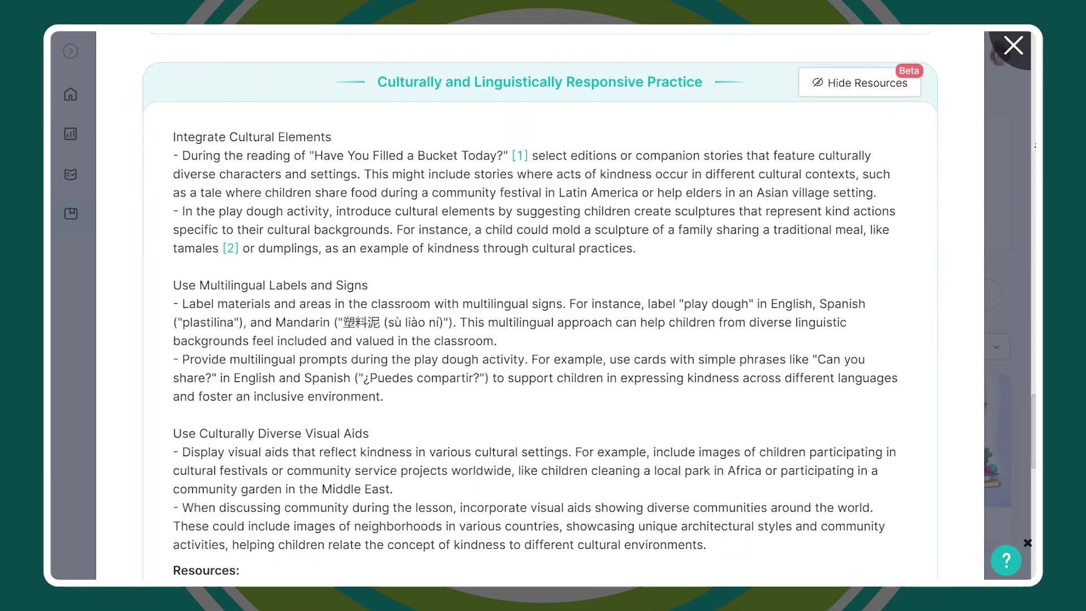
scroll(541, 306, down, 4)
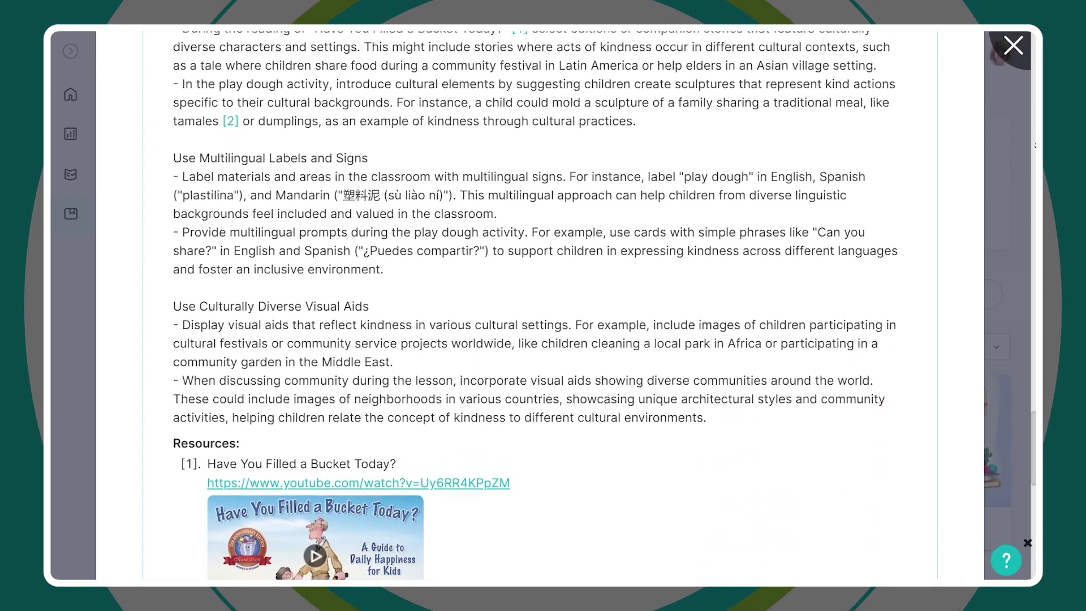
scroll(540, 305, down, 2)
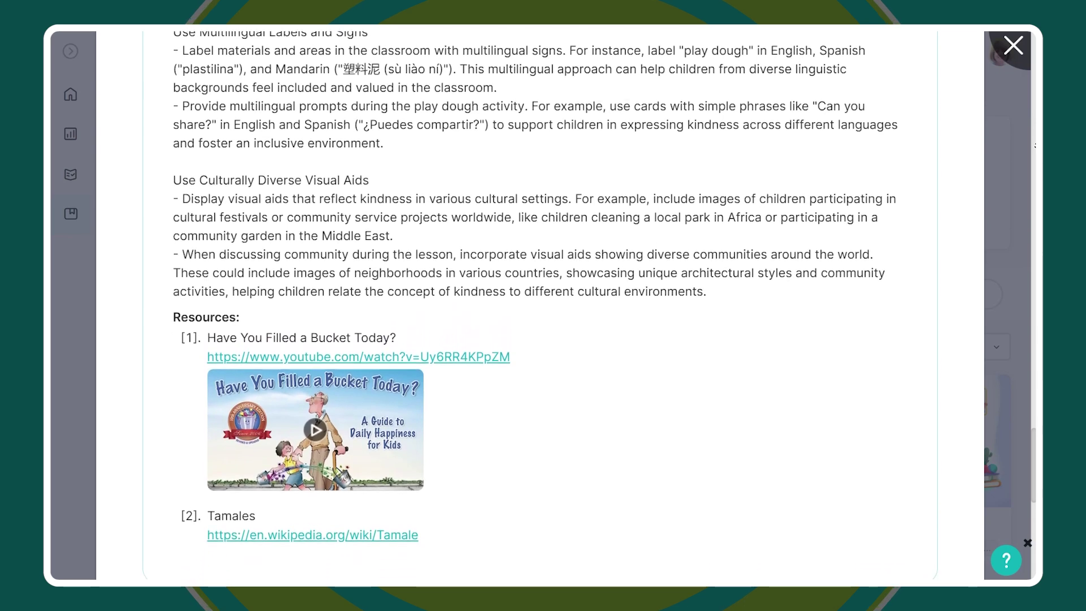